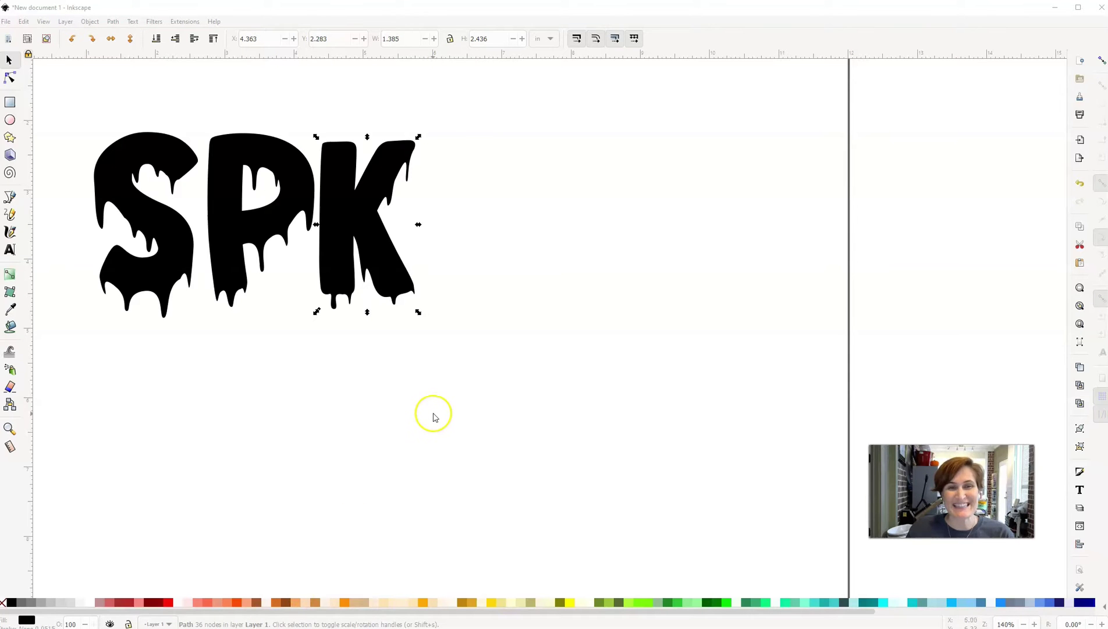
Deselect the K of the SPK lettering and pick the Text tool
{"action": "left_click", "coordinate": [423, 398]}
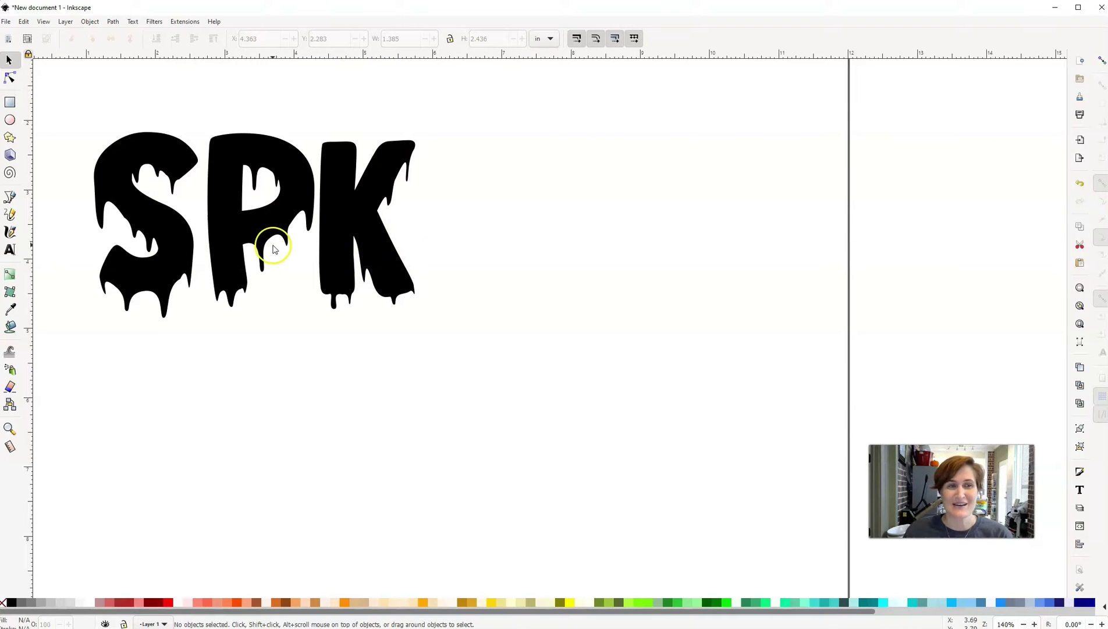
{"action": "left_click", "coordinate": [10, 251]}
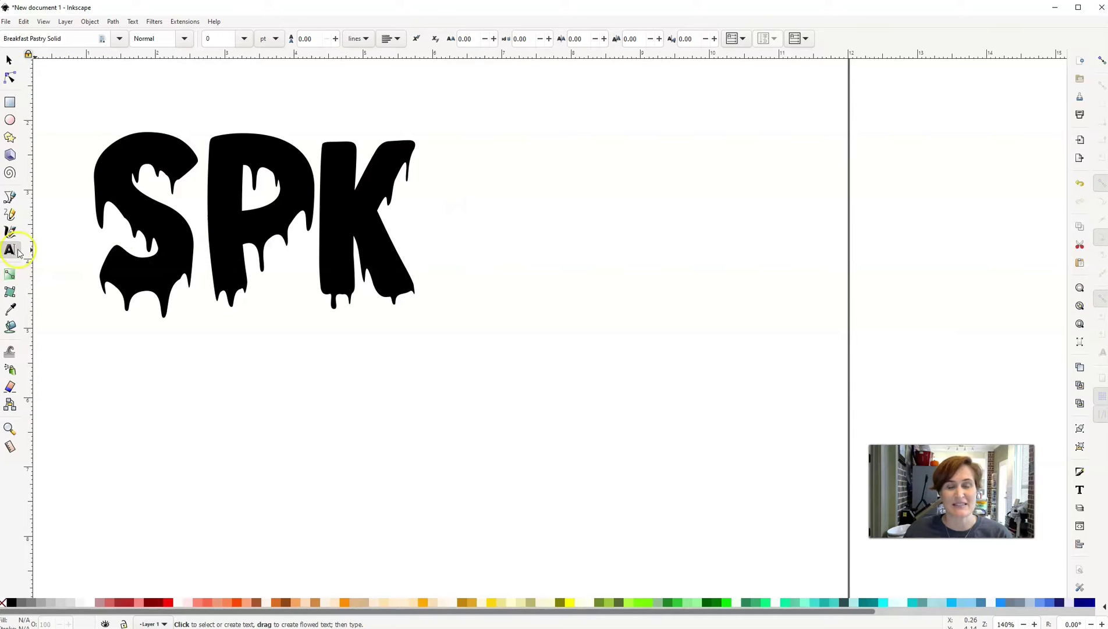
Type a lowercase 'o' right of SPK and set it in the Uncle Grump font
{"action": "left_click", "coordinate": [522, 237]}
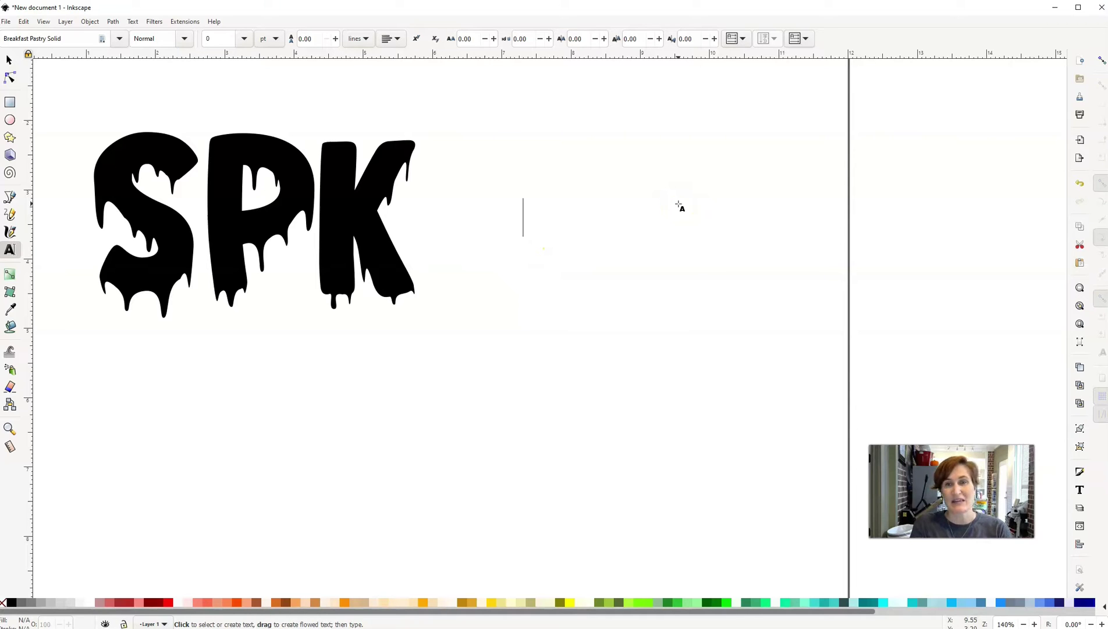
{"action": "type", "text": "o"}
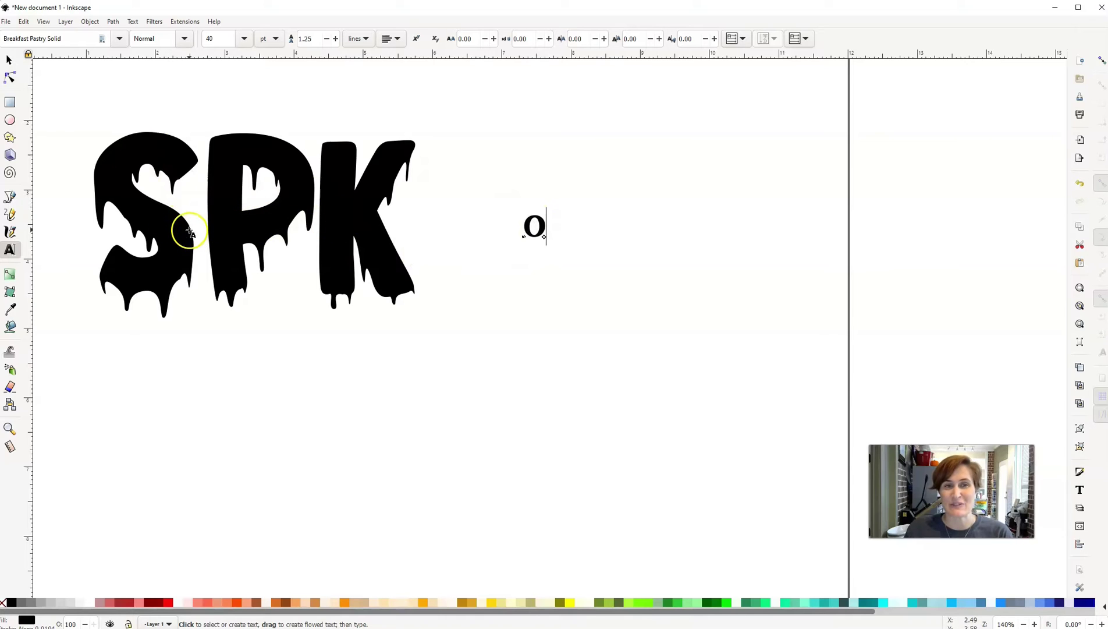
{"action": "left_click", "coordinate": [72, 42]}
{"action": "left_click_drag", "start_coordinate": [545, 224], "coordinate": [523, 224]}
{"action": "triple_click", "coordinate": [74, 39]}
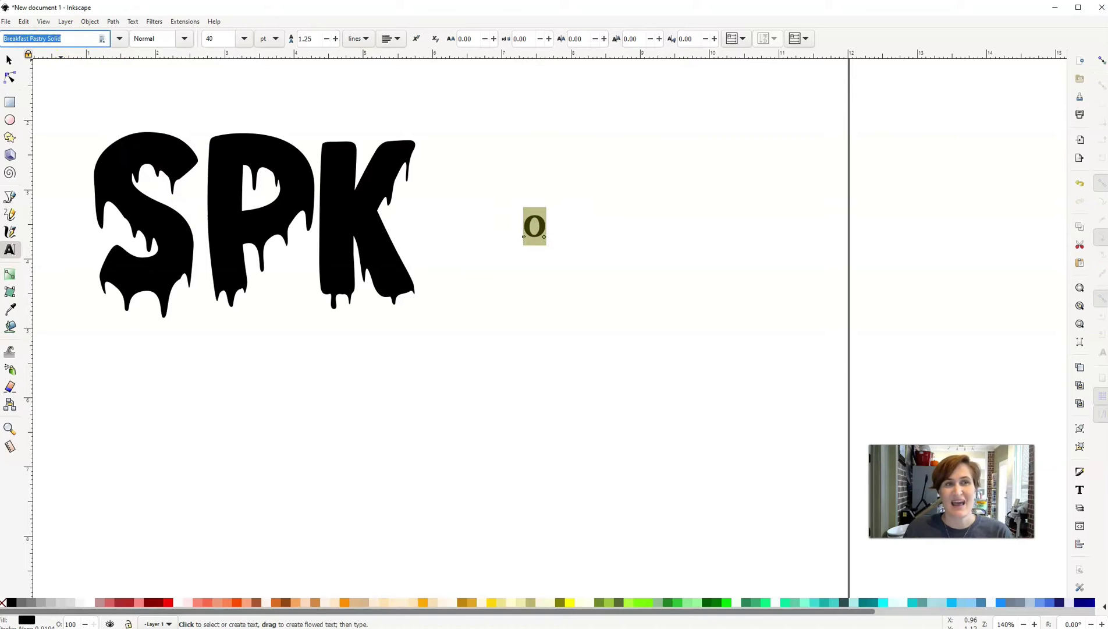
{"action": "type", "text": "un"}
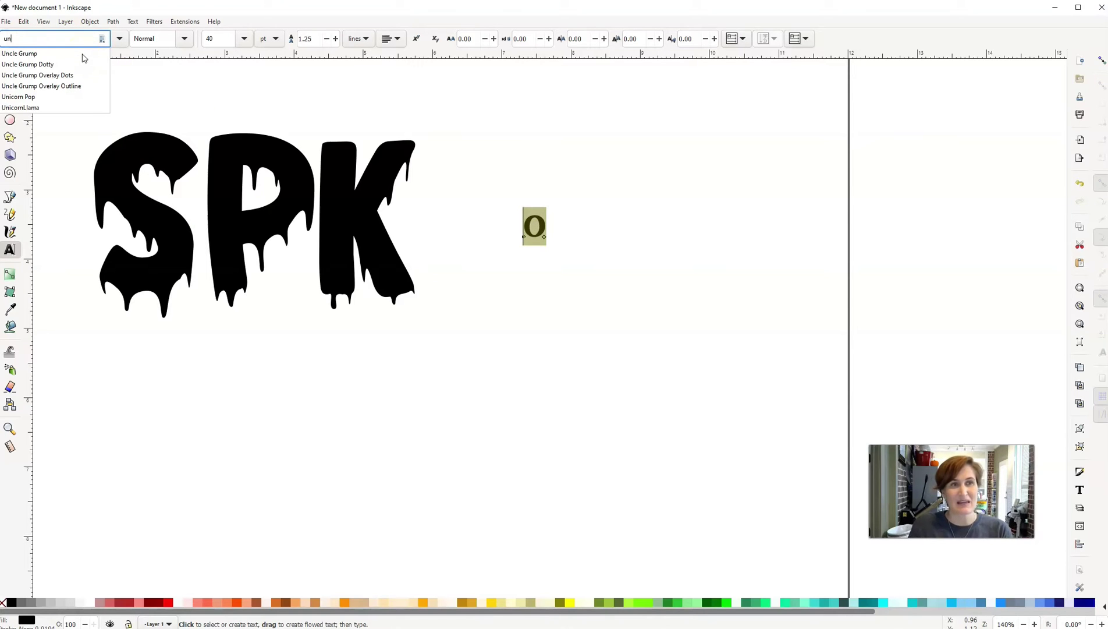
{"action": "left_click", "coordinate": [31, 54]}
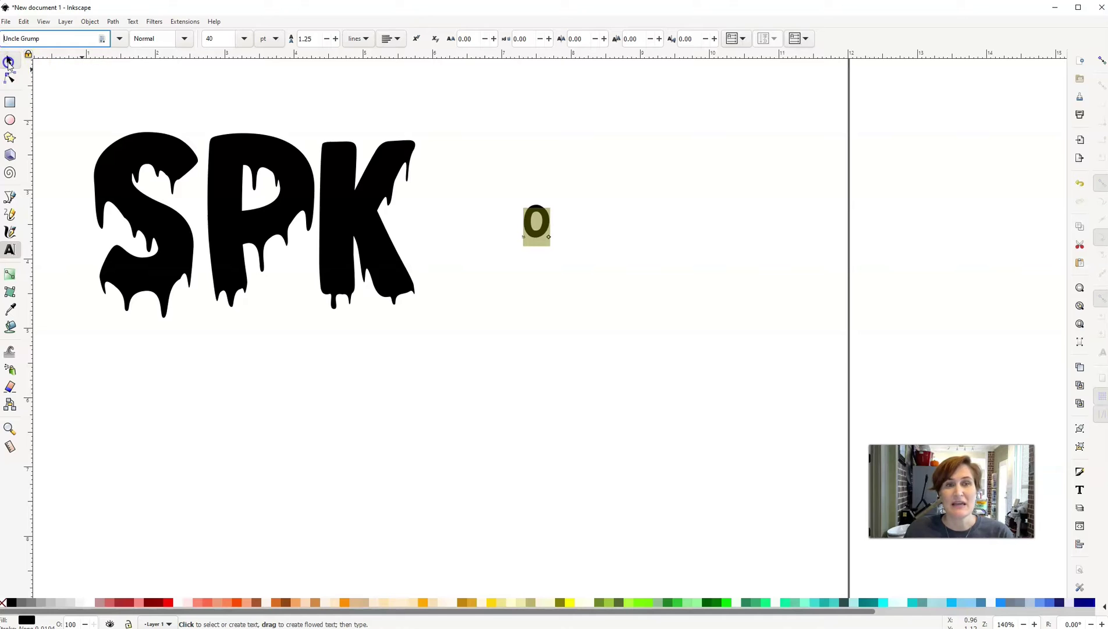
{"action": "left_click", "coordinate": [9, 60]}
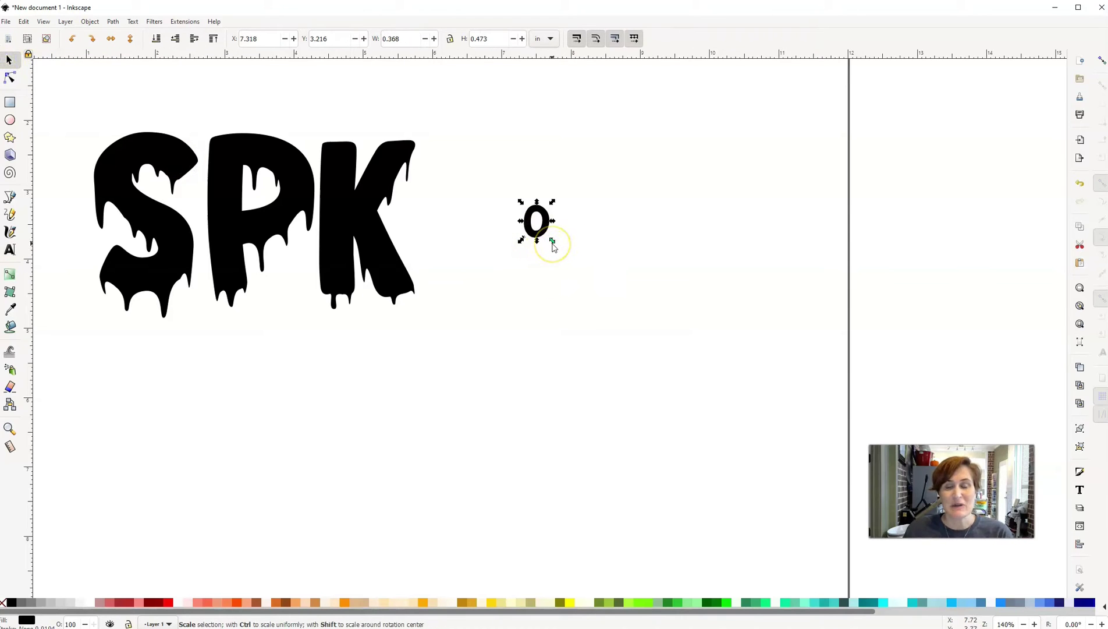
Scale the o proportionally up to letter height and lower it in line with SPK
{"action": "mouse_move", "coordinate": [554, 243]}
{"action": "left_mouse_down"}
{"action": "mouse_move", "coordinate": [544, 203]}
{"action": "mouse_move", "coordinate": [554, 245]}
{"action": "left_mouse_up"}
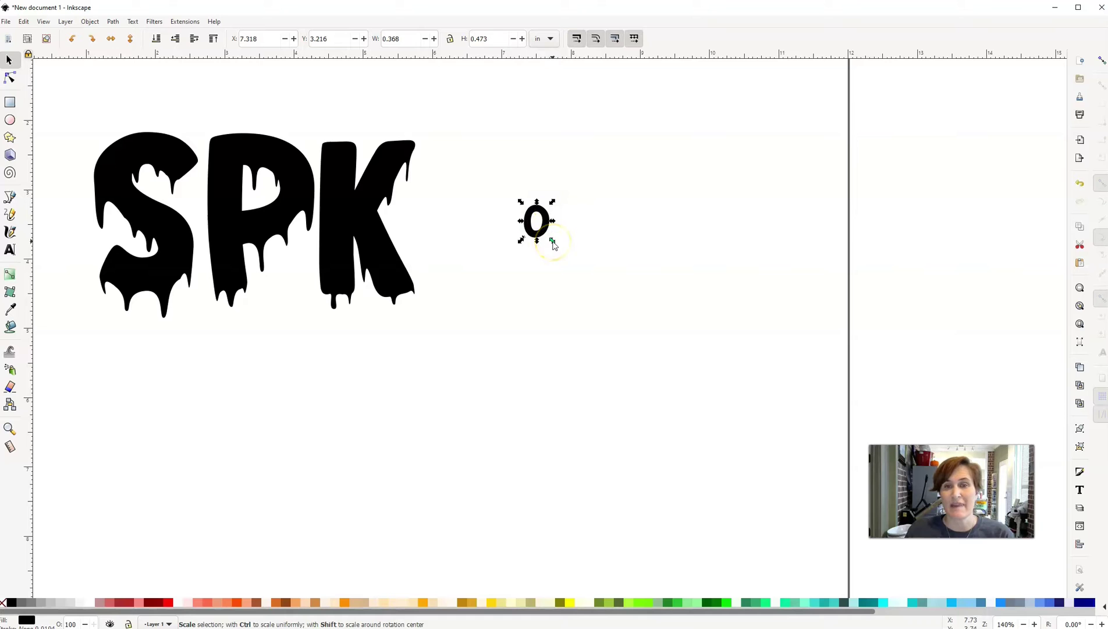
{"action": "key", "text": "ctrl"}
{"action": "left_click_drag", "start_coordinate": [553, 242], "coordinate": [643, 388]}
{"action": "left_click_drag", "start_coordinate": [622, 310], "coordinate": [515, 240]}
{"action": "left_click_drag", "start_coordinate": [534, 289], "coordinate": [549, 317]}
{"action": "left_click_drag", "start_coordinate": [523, 267], "coordinate": [532, 297]}
Shift the K right and place the O directly after the P, aligning the K
{"action": "left_click_drag", "start_coordinate": [366, 218], "coordinate": [626, 217]}
{"action": "left_click_drag", "start_coordinate": [515, 238], "coordinate": [414, 213]}
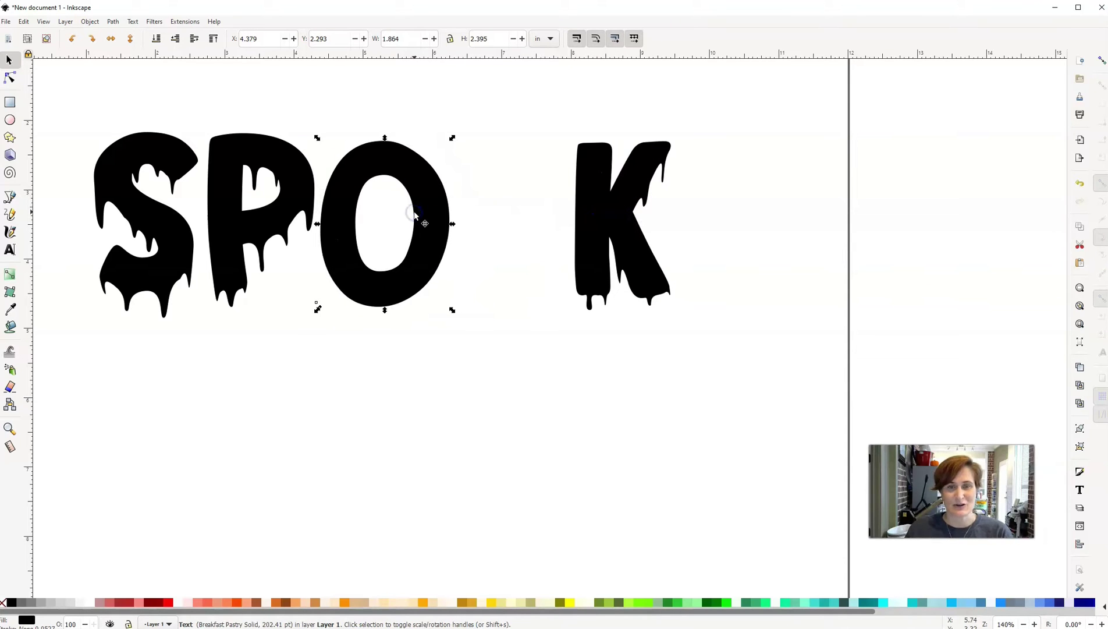
{"action": "left_click_drag", "start_coordinate": [612, 216], "coordinate": [608, 223]}
{"action": "left_click", "coordinate": [426, 220]}
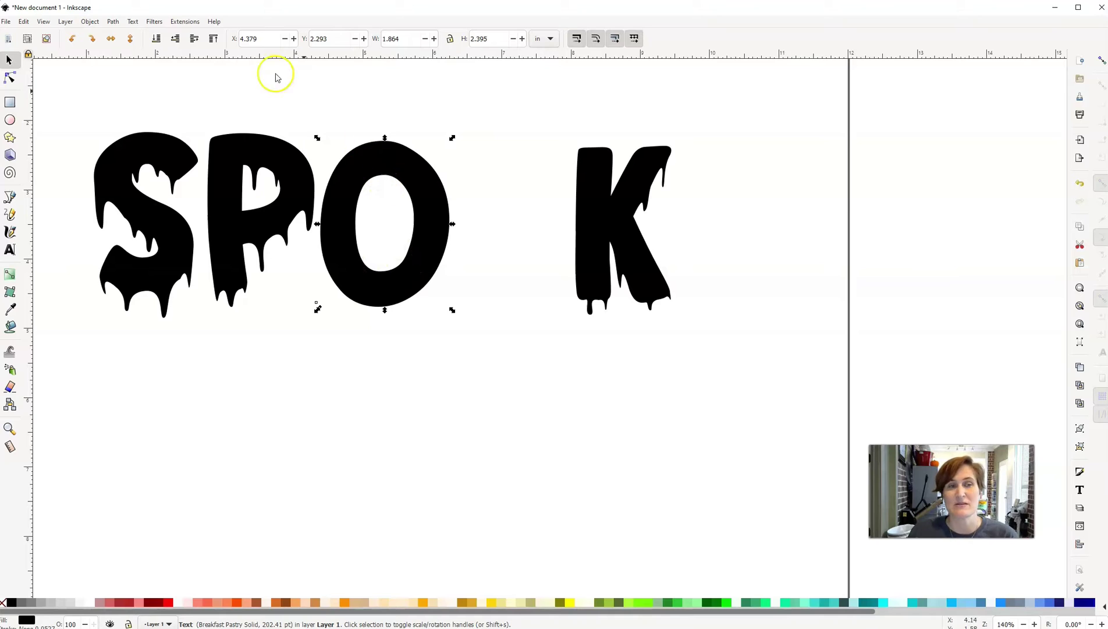
Convert the O to a path with Object to Path and display its nodes
{"action": "left_click", "coordinate": [113, 23]}
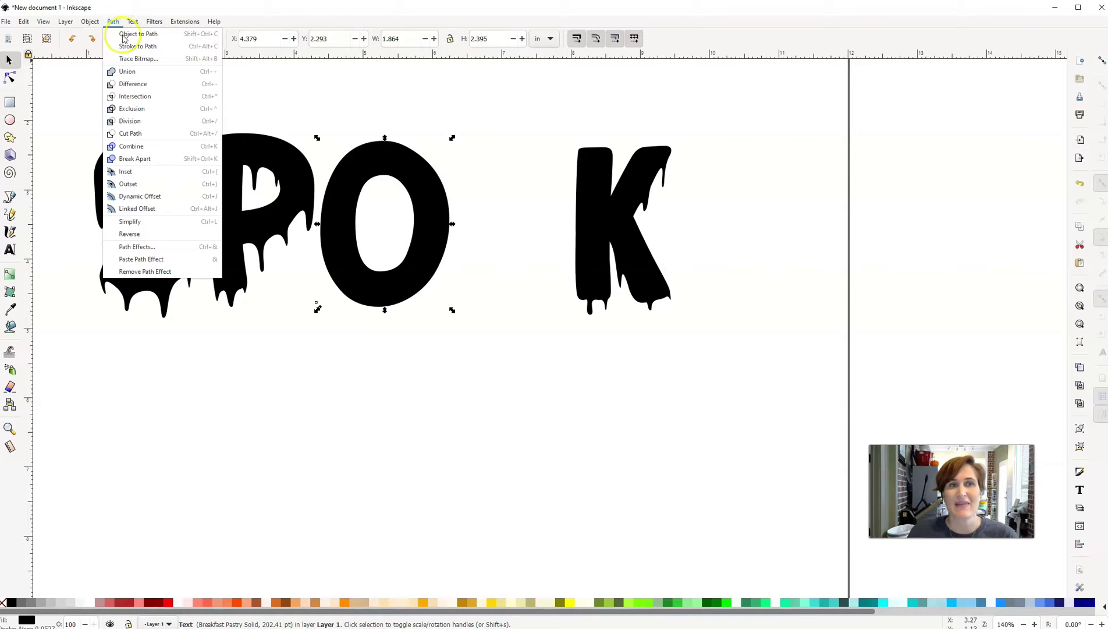
{"action": "left_click", "coordinate": [129, 35]}
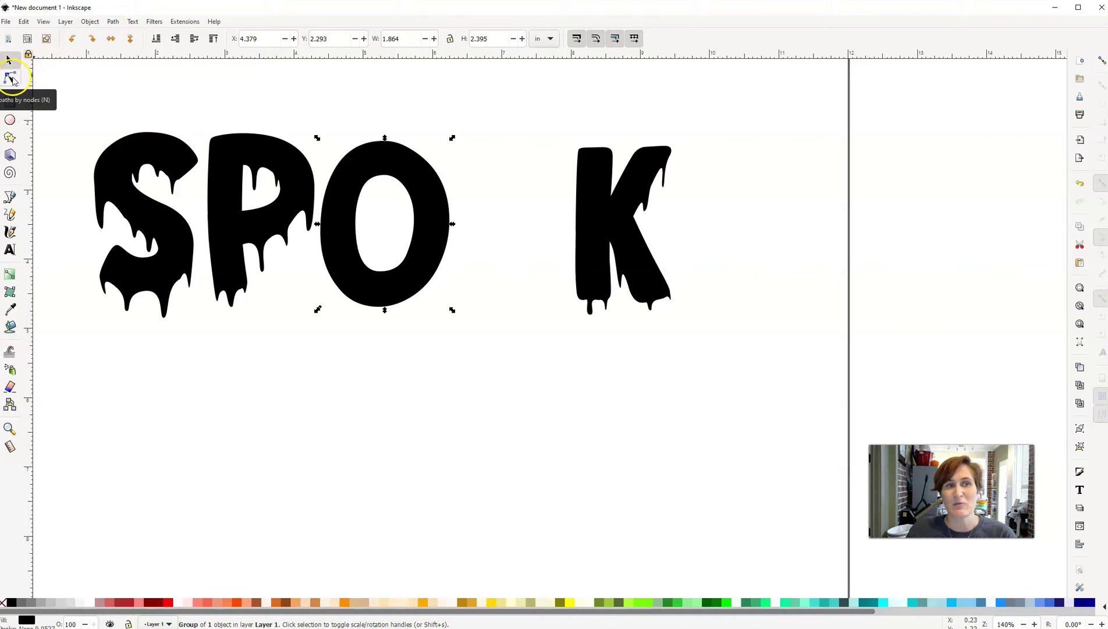
{"action": "left_click", "coordinate": [12, 81]}
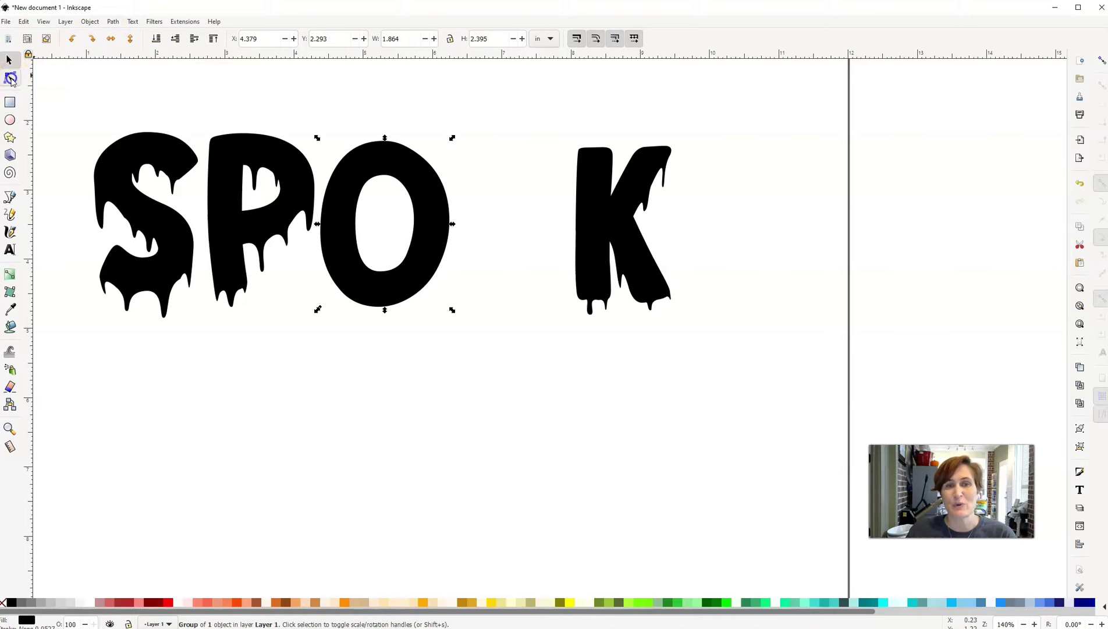
{"action": "left_click", "coordinate": [398, 169]}
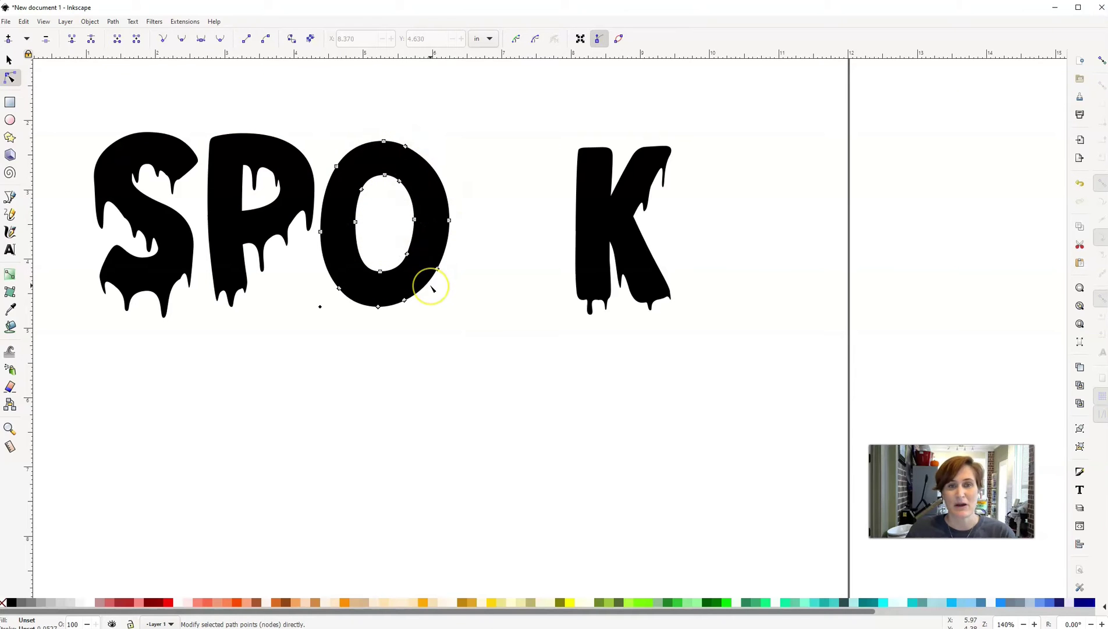
Zoom in and pull a new node on the O's inner upper-left edge down into a drip
{"action": "key", "text": "plus"}
{"action": "key", "text": "plus"}
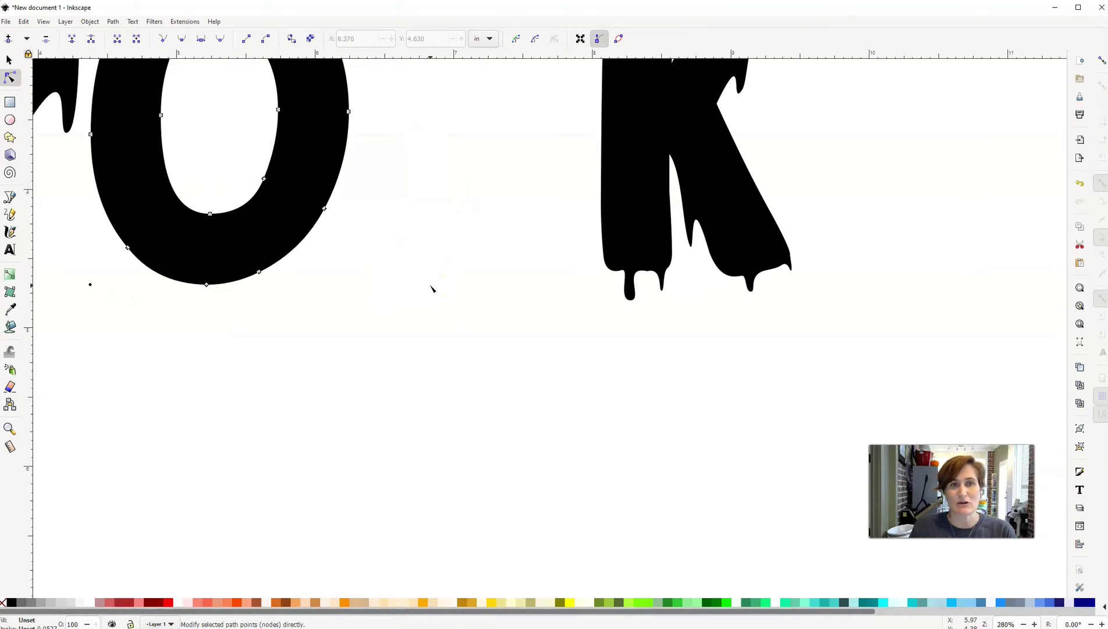
{"action": "left_click_drag", "start_coordinate": [432, 287], "coordinate": [747, 497]}
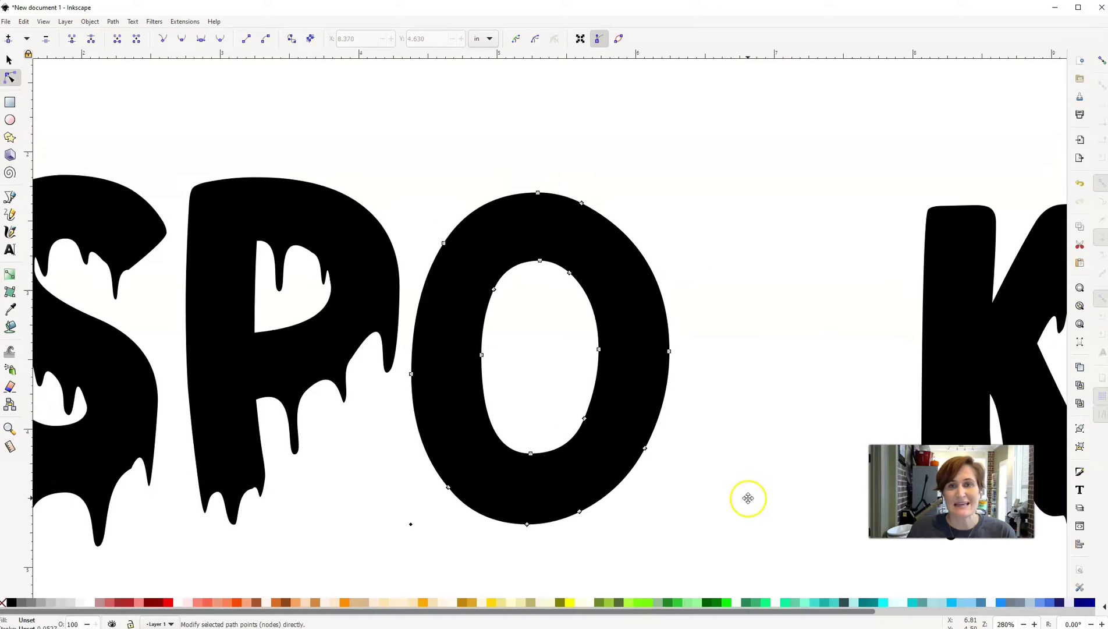
{"action": "double_click", "coordinate": [514, 268]}
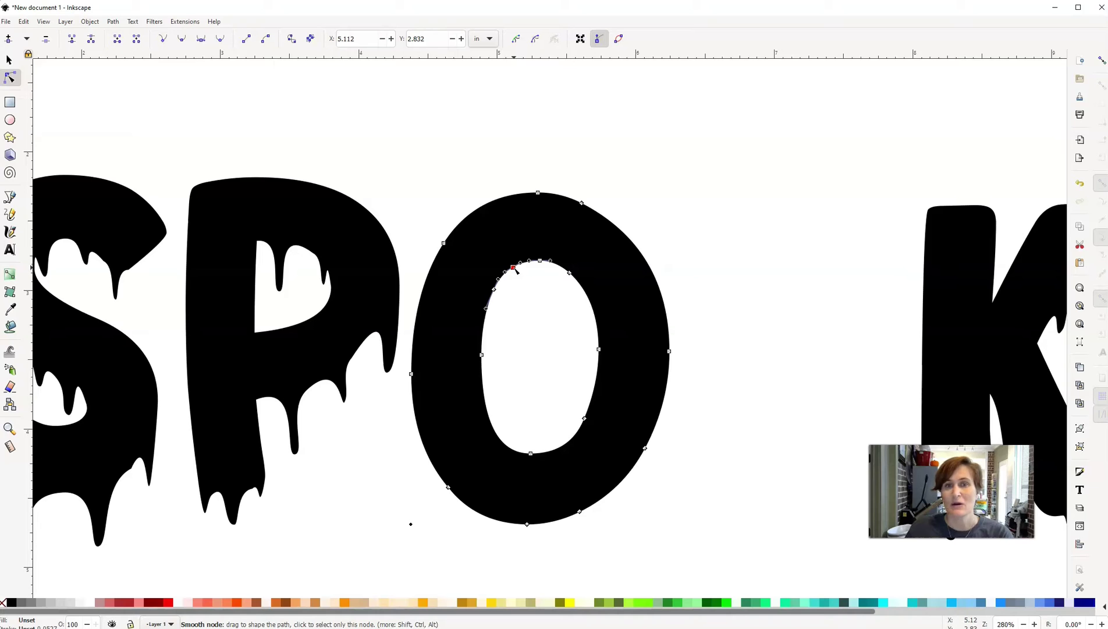
{"action": "left_click_drag", "start_coordinate": [513, 269], "coordinate": [519, 324]}
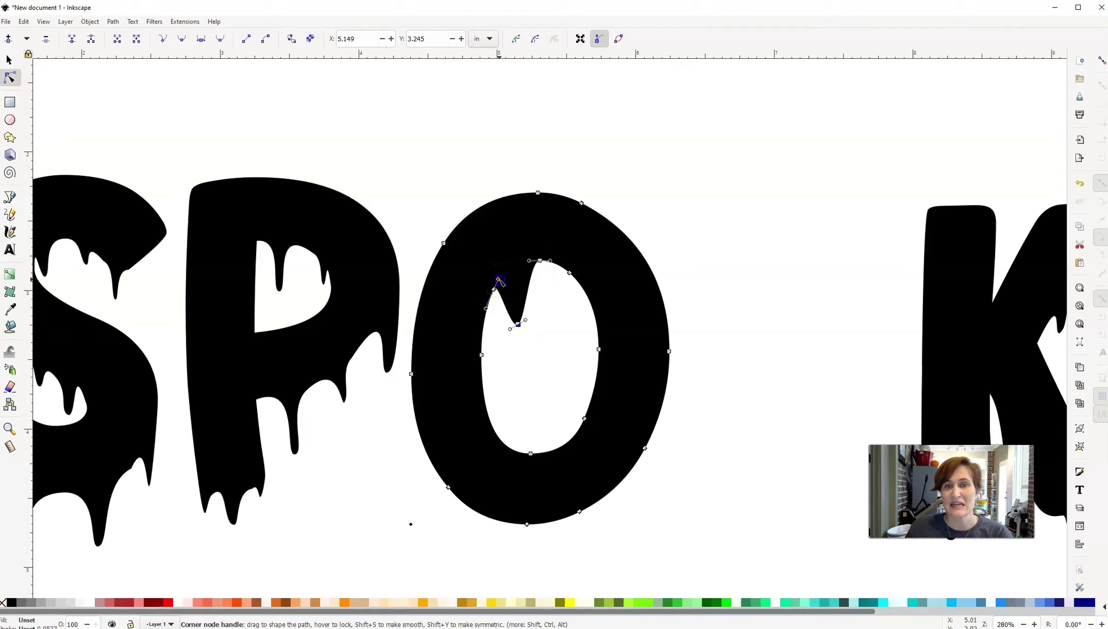
{"action": "mouse_move", "coordinate": [501, 281]}
{"action": "left_mouse_down"}
{"action": "mouse_move", "coordinate": [518, 242]}
{"action": "mouse_move", "coordinate": [518, 262]}
{"action": "mouse_move", "coordinate": [505, 261]}
{"action": "left_mouse_up"}
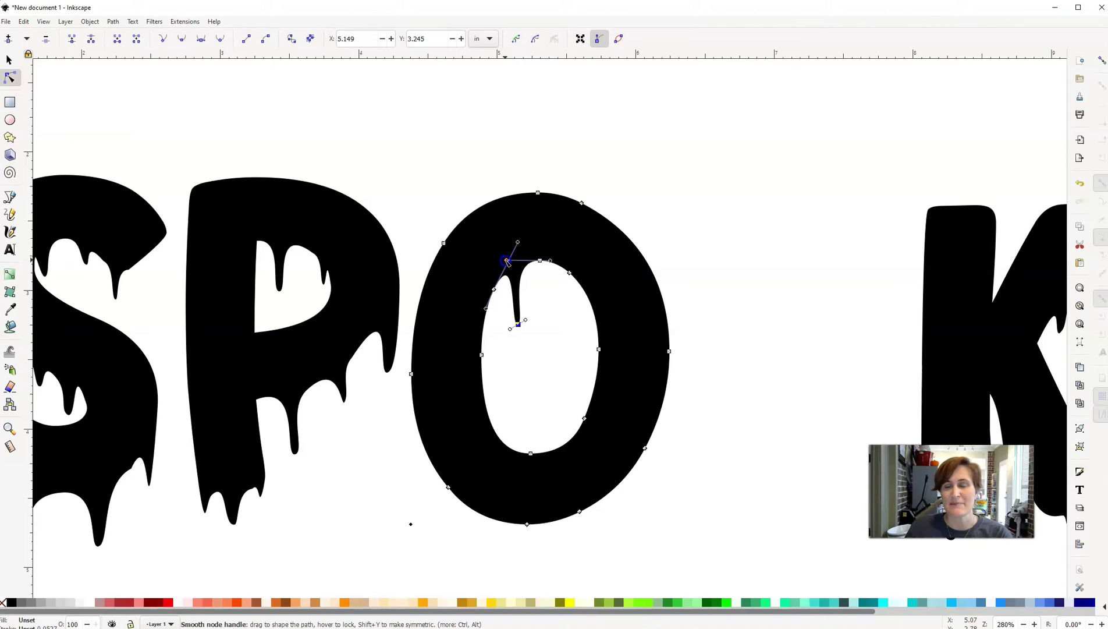
Lower the node beside the first drip into a shorter second drip and smooth its curves
{"action": "double_click", "coordinate": [556, 265]}
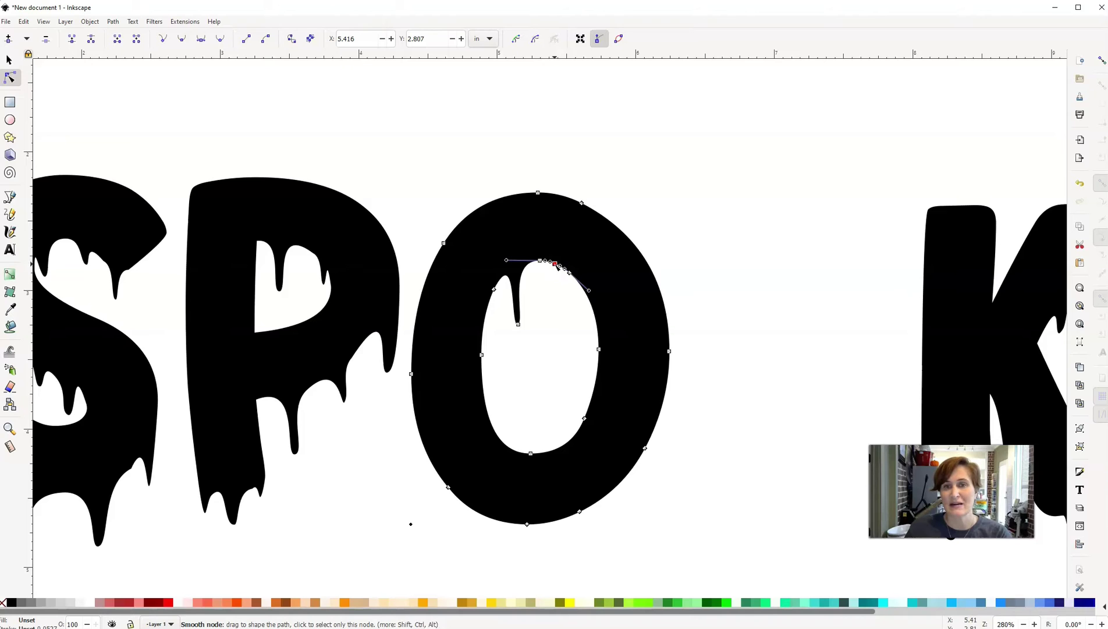
{"action": "left_click_drag", "start_coordinate": [555, 267], "coordinate": [556, 295]}
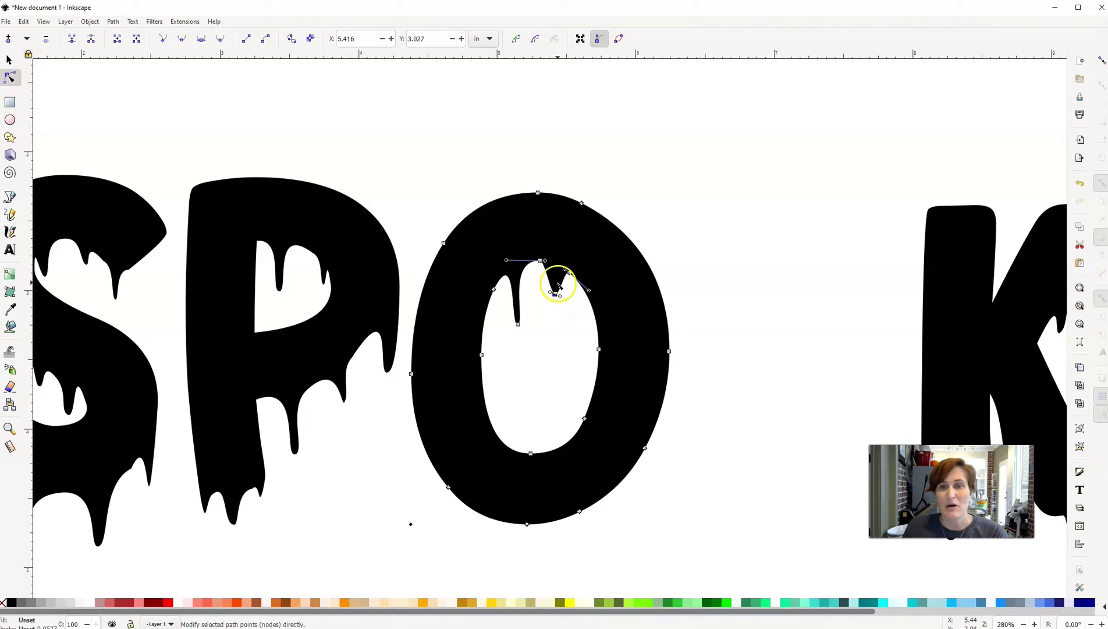
{"action": "left_click_drag", "start_coordinate": [554, 296], "coordinate": [554, 301]}
{"action": "left_click", "coordinate": [554, 300]}
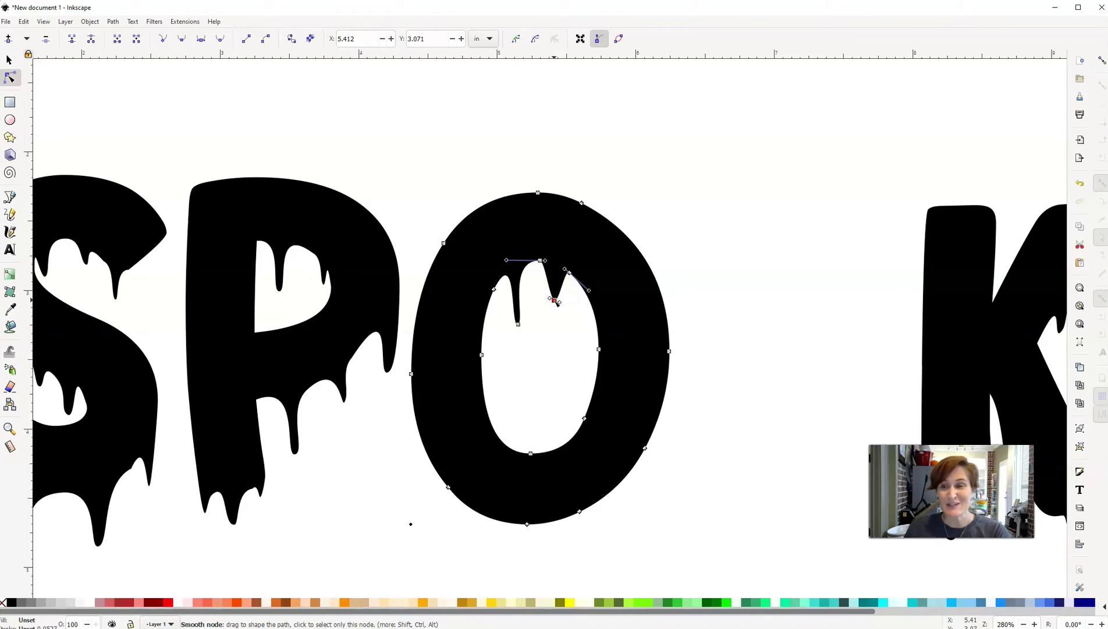
{"action": "left_click", "coordinate": [553, 283]}
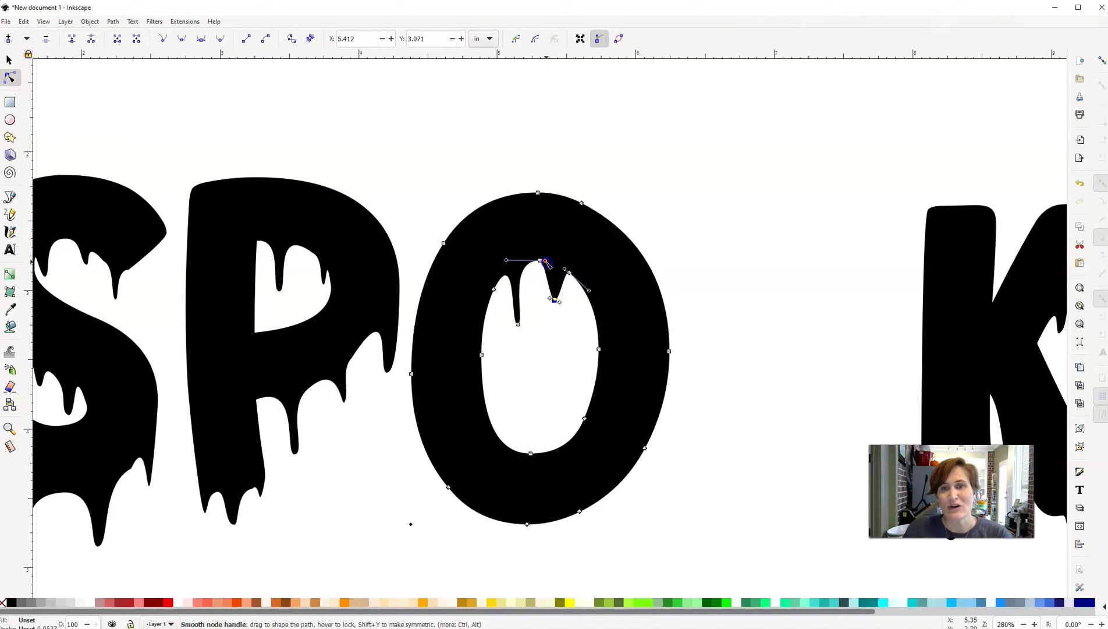
{"action": "left_click_drag", "start_coordinate": [546, 261], "coordinate": [560, 262]}
{"action": "left_click", "coordinate": [538, 270]}
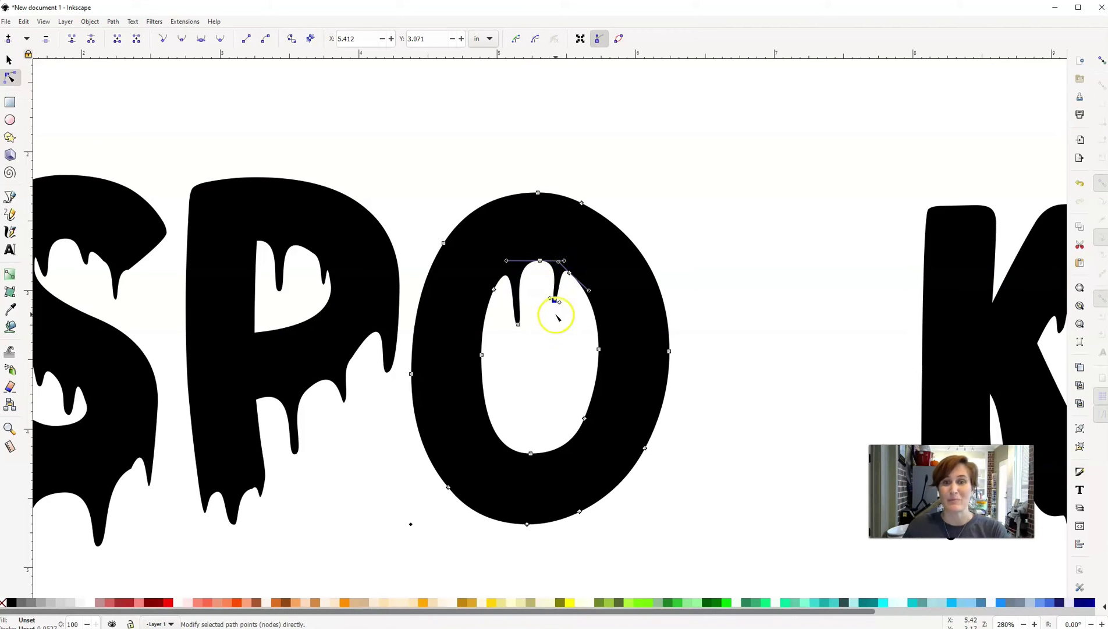
{"action": "left_click_drag", "start_coordinate": [556, 301], "coordinate": [558, 261]}
{"action": "scroll", "coordinate": [540, 414], "scroll_direction": "down", "scroll_amount": 2}
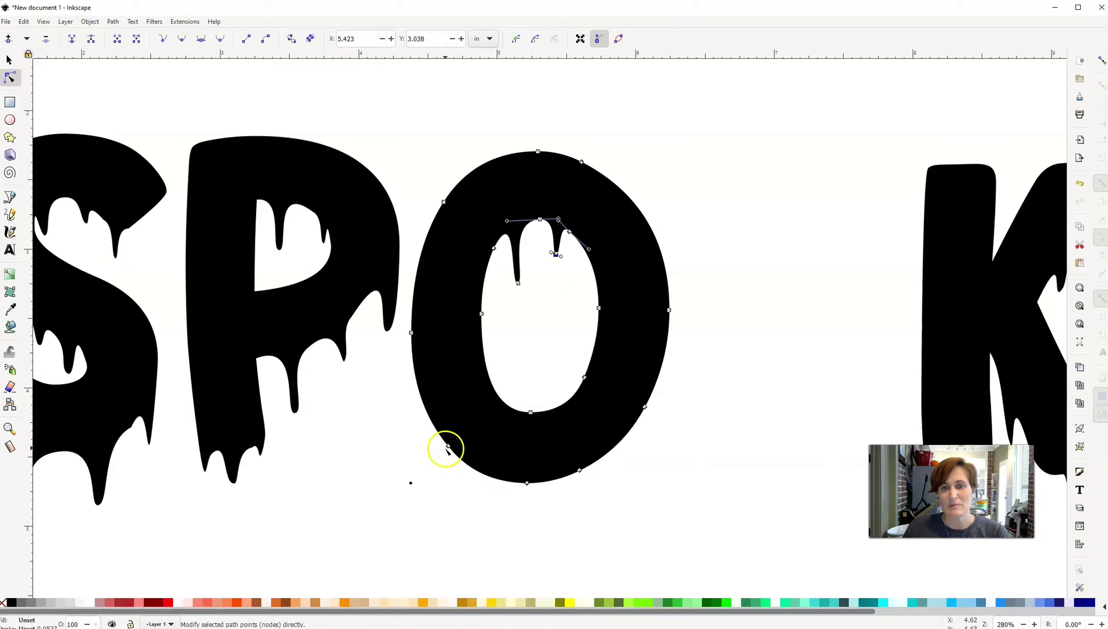
Add a long central drip and a shorter one beside it on the O's bottom outline
{"action": "double_click", "coordinate": [484, 475]}
{"action": "left_click_drag", "start_coordinate": [483, 475], "coordinate": [476, 533]}
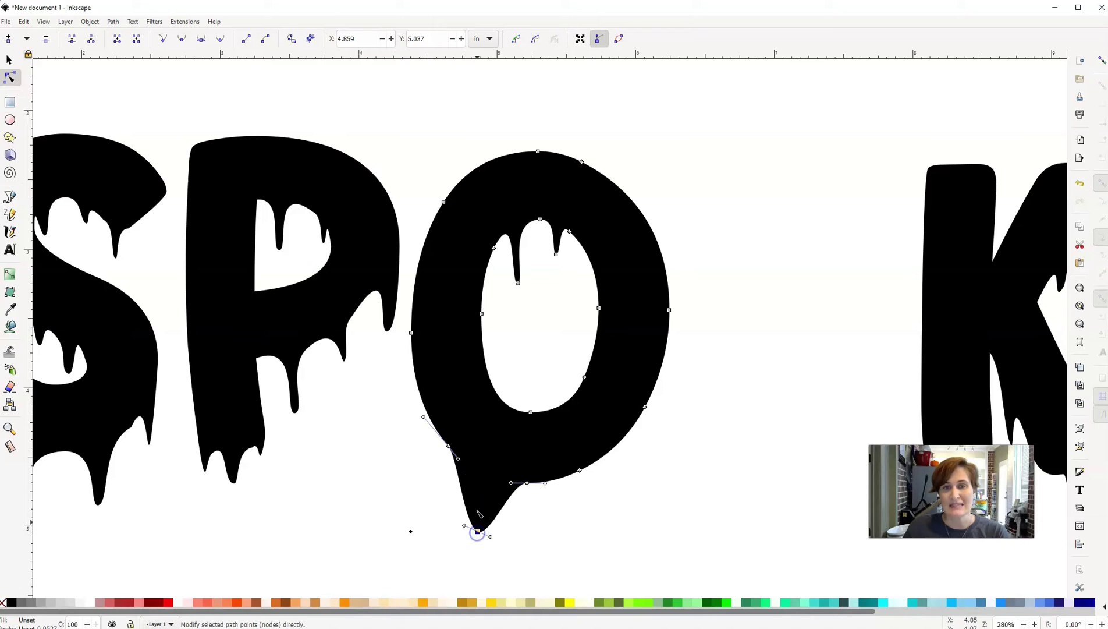
{"action": "left_click_drag", "start_coordinate": [458, 458], "coordinate": [482, 472]}
{"action": "left_click", "coordinate": [477, 532]}
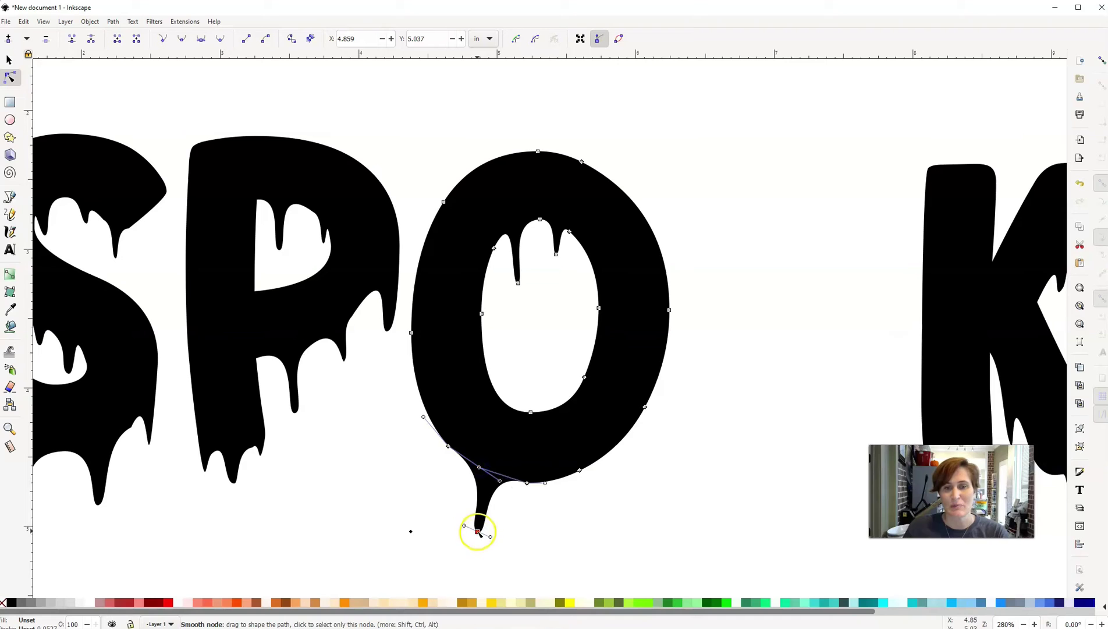
{"action": "left_click_drag", "start_coordinate": [478, 533], "coordinate": [488, 533]}
{"action": "left_click", "coordinate": [556, 481]}
{"action": "double_click", "coordinate": [557, 479]}
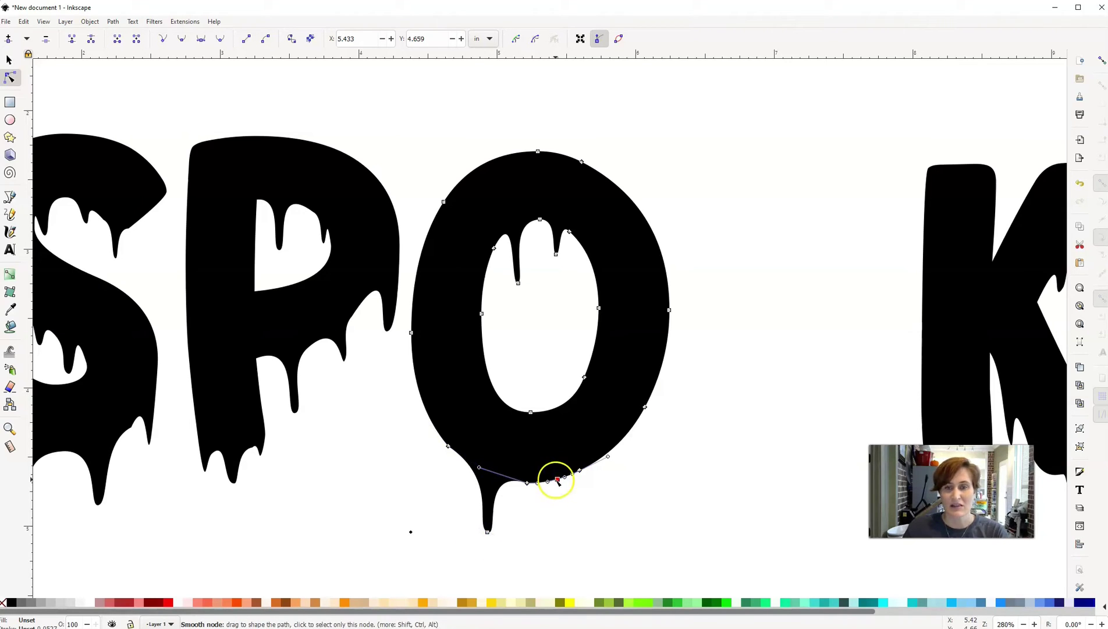
{"action": "mouse_move", "coordinate": [558, 480]}
{"action": "left_mouse_down"}
{"action": "mouse_move", "coordinate": [556, 507]}
{"action": "mouse_move", "coordinate": [560, 481]}
{"action": "left_mouse_up"}
{"action": "left_click", "coordinate": [557, 508]}
{"action": "left_click_drag", "start_coordinate": [556, 510], "coordinate": [552, 511]}
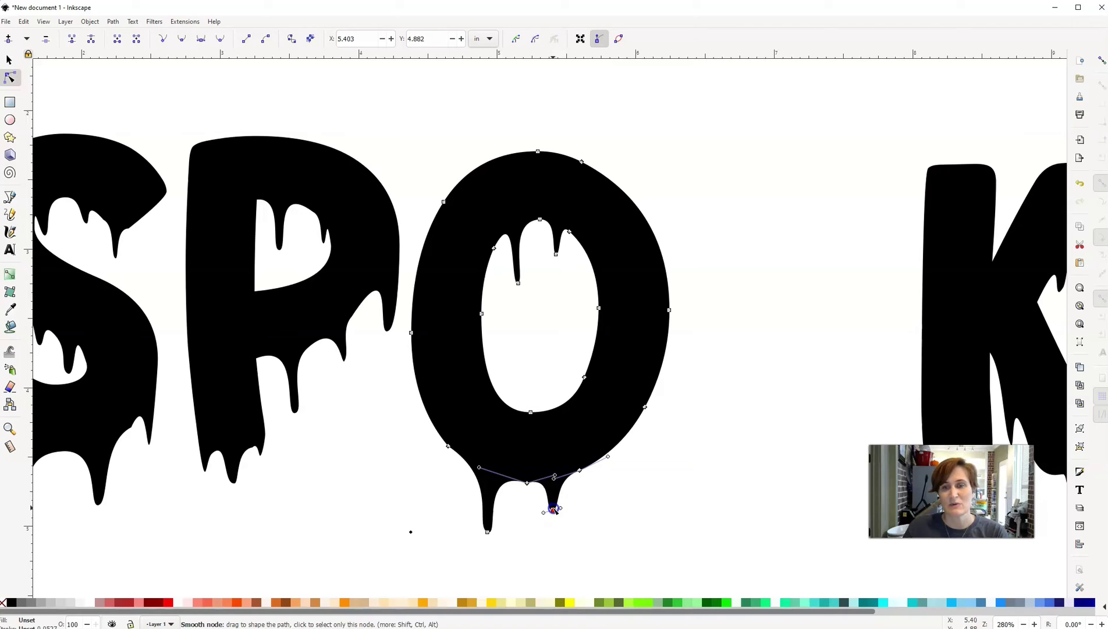
Pull a drip down from the O's lower-right outline and smooth its curve
{"action": "double_click", "coordinate": [635, 427]}
{"action": "left_click_drag", "start_coordinate": [635, 427], "coordinate": [636, 469]}
{"action": "left_click", "coordinate": [604, 463]}
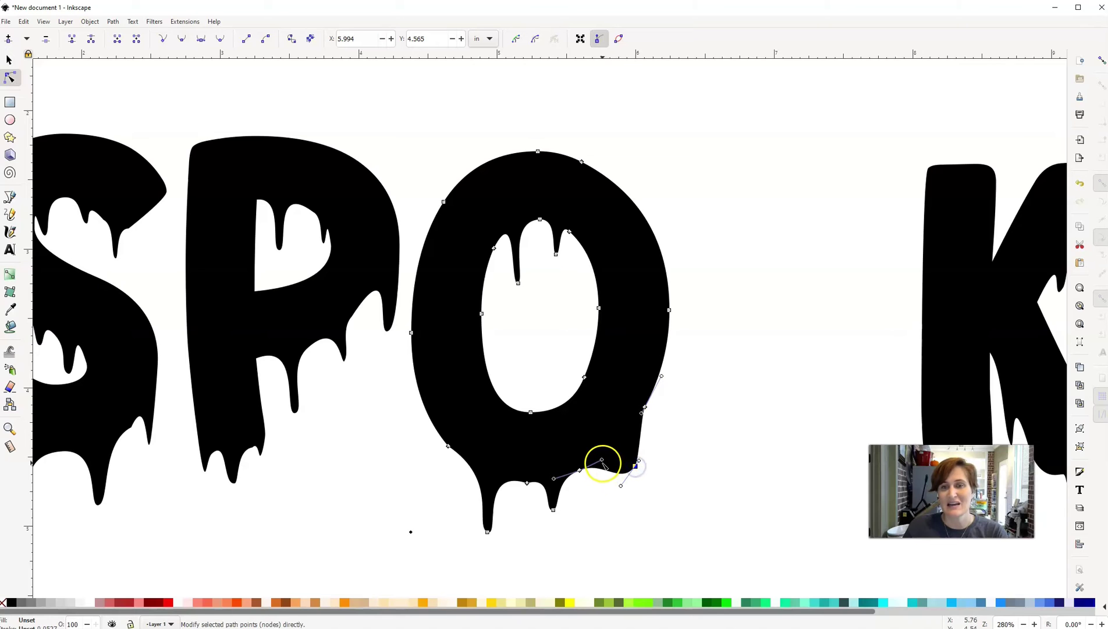
{"action": "left_click_drag", "start_coordinate": [604, 461], "coordinate": [634, 428]}
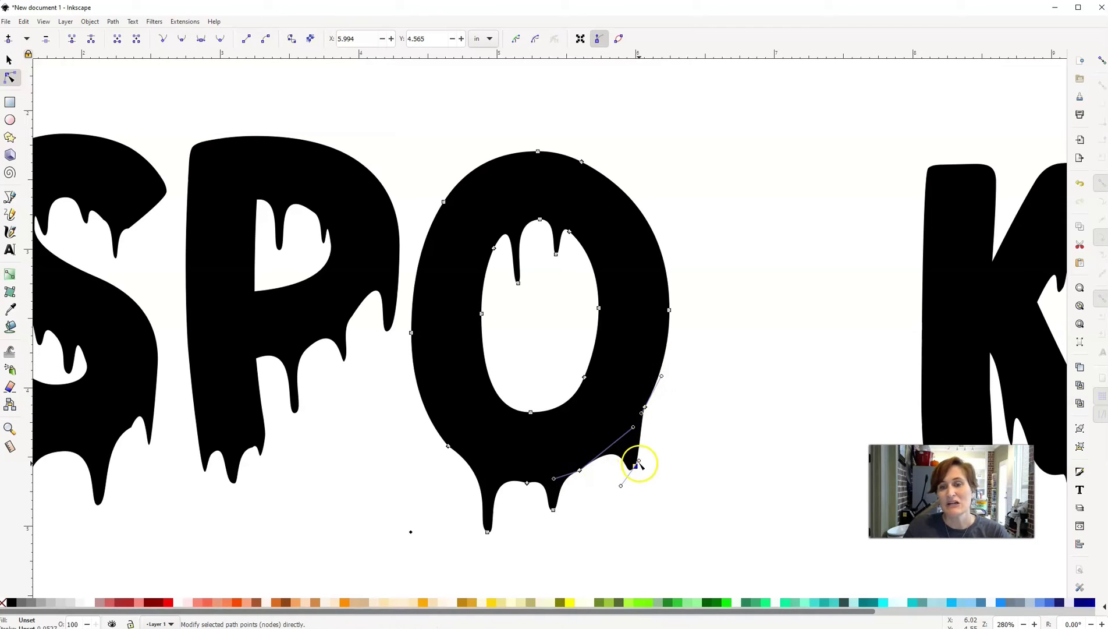
{"action": "left_click_drag", "start_coordinate": [640, 462], "coordinate": [643, 463]}
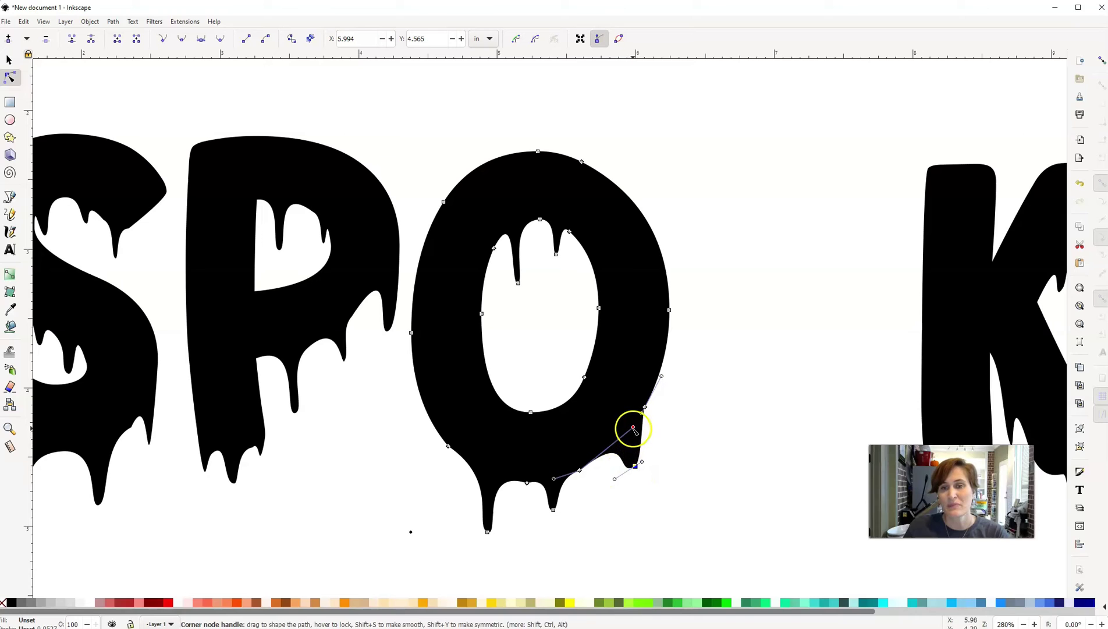
{"action": "mouse_move", "coordinate": [633, 427]}
{"action": "left_mouse_down"}
{"action": "mouse_move", "coordinate": [654, 404]}
{"action": "mouse_move", "coordinate": [640, 420]}
{"action": "left_mouse_up"}
{"action": "left_click", "coordinate": [635, 465]}
{"action": "left_click_drag", "start_coordinate": [634, 468], "coordinate": [629, 466]}
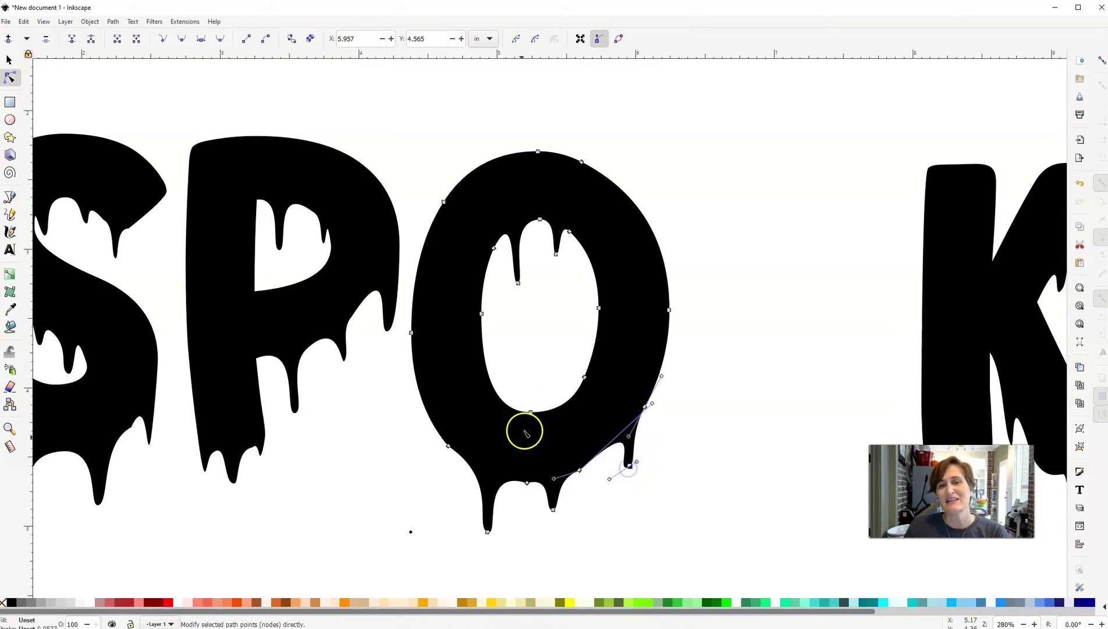
Reshape a point on the O's left outline toward a drip
{"action": "left_click", "coordinate": [424, 405]}
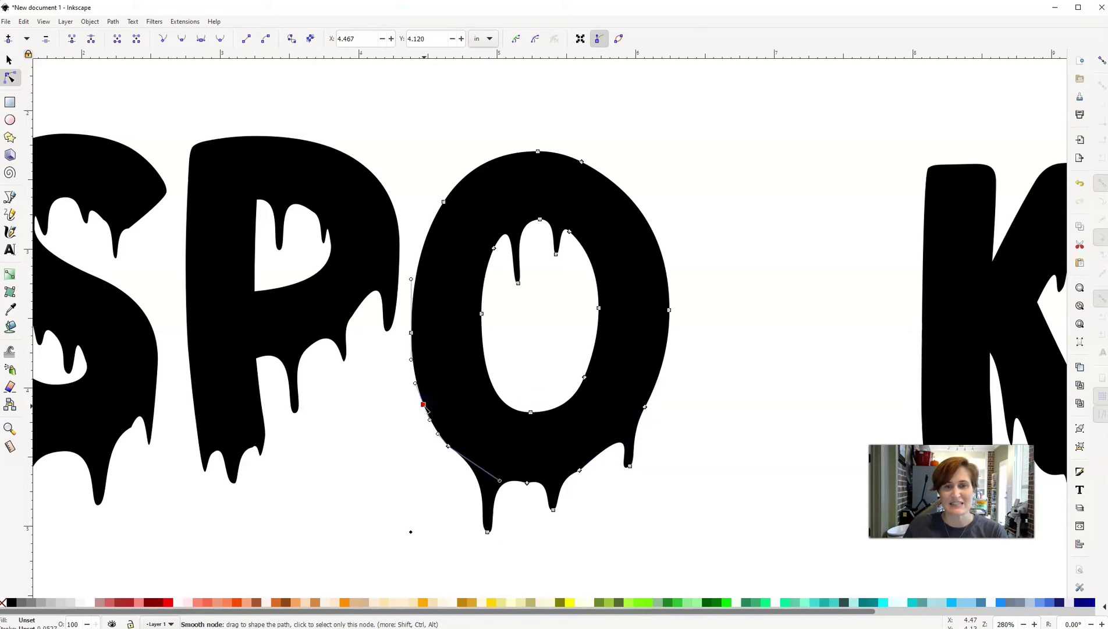
{"action": "left_click_drag", "start_coordinate": [424, 405], "coordinate": [426, 378]}
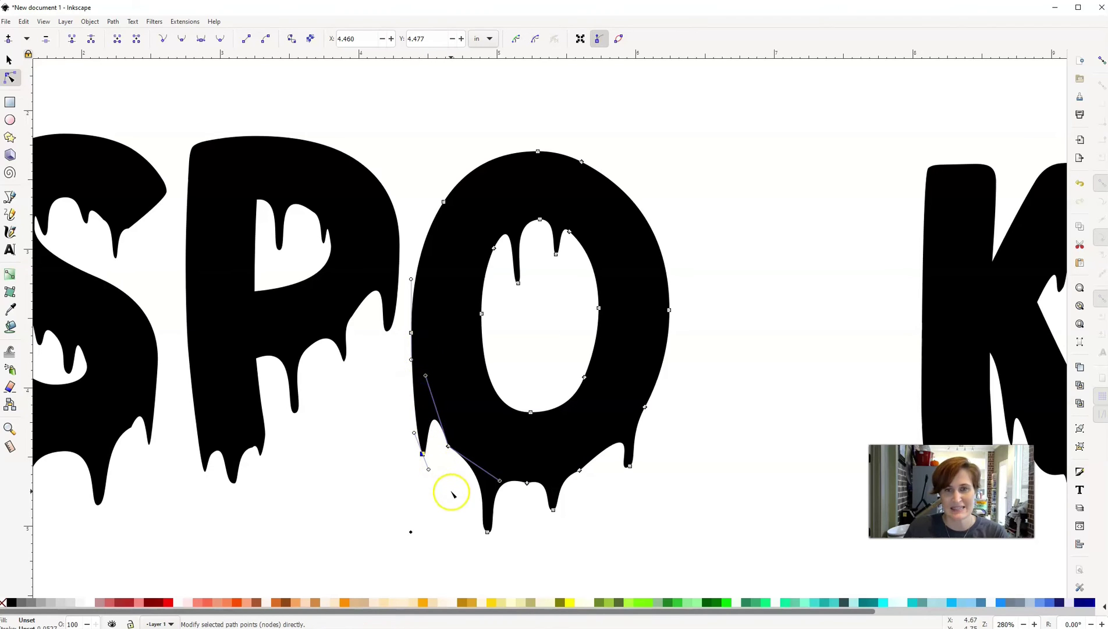
{"action": "left_click", "coordinate": [451, 492]}
Add a pointed drip hanging from the right side of the O's inner hole
{"action": "double_click", "coordinate": [593, 273]}
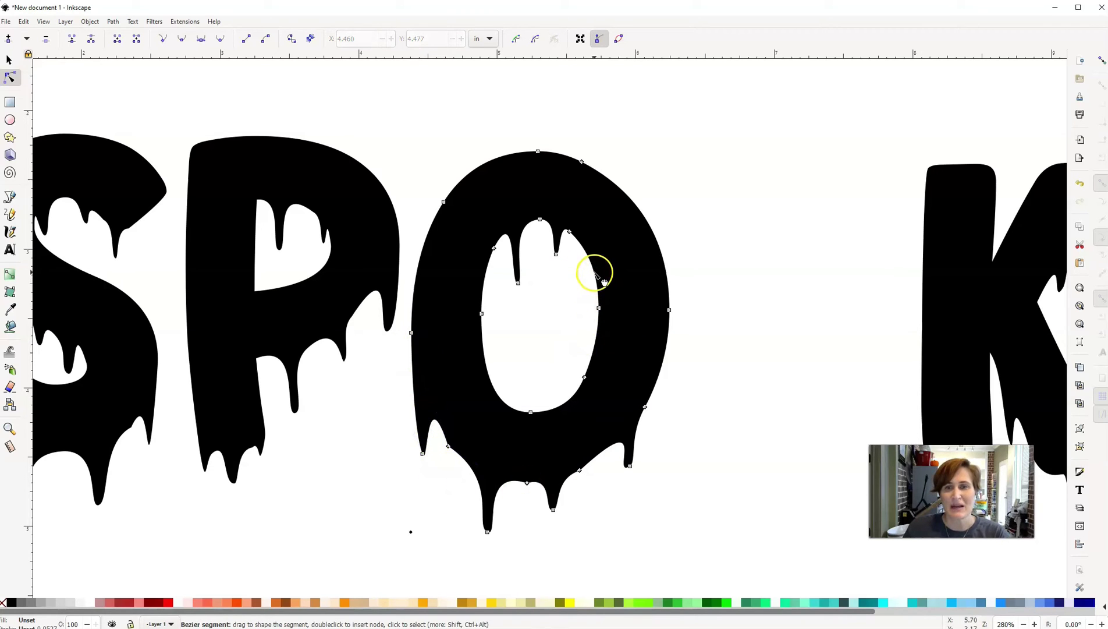
{"action": "left_click_drag", "start_coordinate": [590, 274], "coordinate": [575, 331]}
{"action": "left_click_drag", "start_coordinate": [597, 296], "coordinate": [598, 263]}
{"action": "left_click", "coordinate": [578, 331]}
{"action": "left_click_drag", "start_coordinate": [578, 331], "coordinate": [579, 322]}
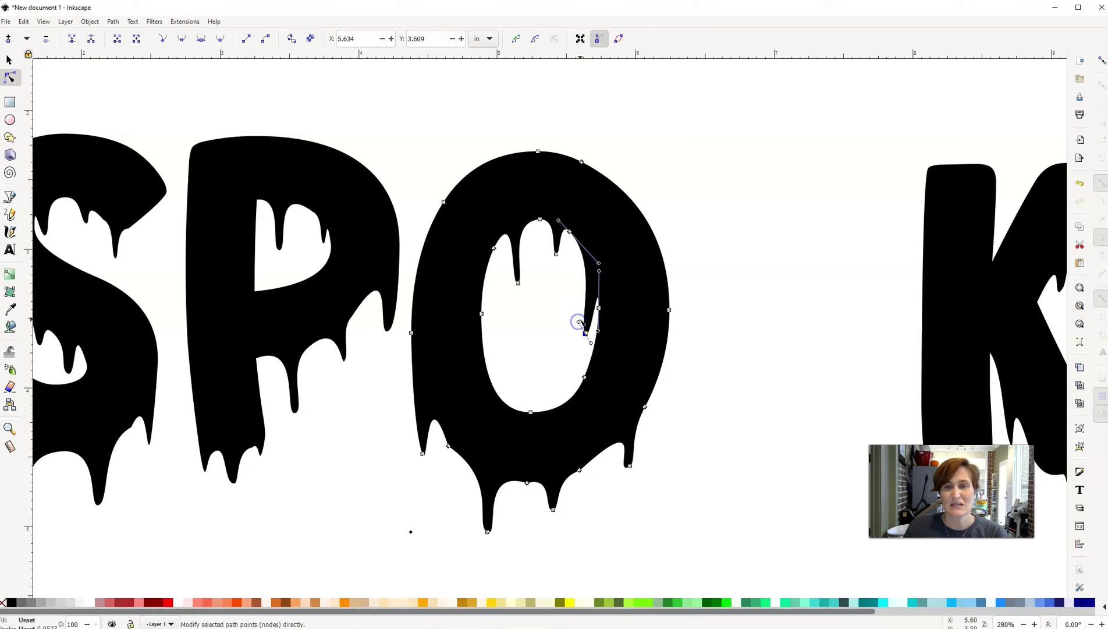
Reselect the O, show its nodes again and adjust the bottom-left drip curve
{"action": "left_click", "coordinate": [9, 61]}
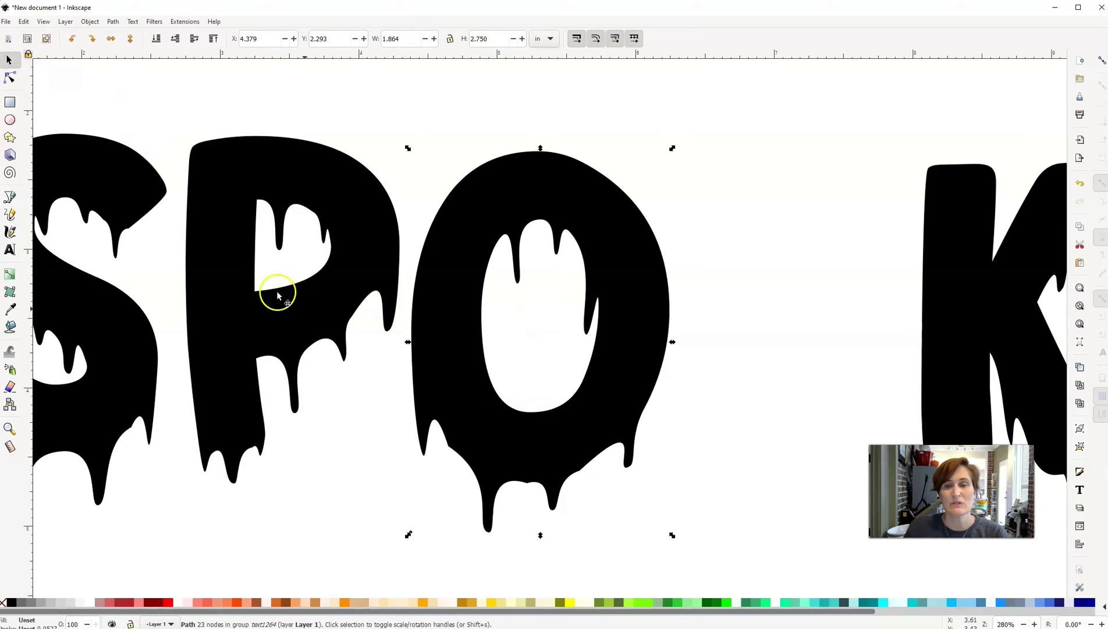
{"action": "left_click", "coordinate": [753, 347]}
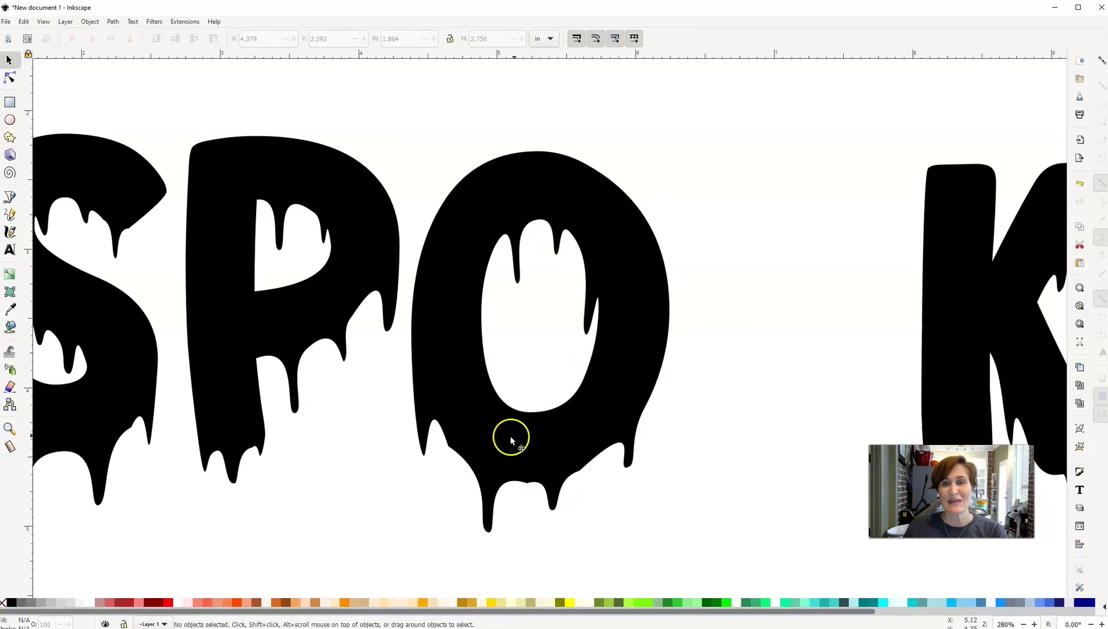
{"action": "left_click", "coordinate": [449, 446]}
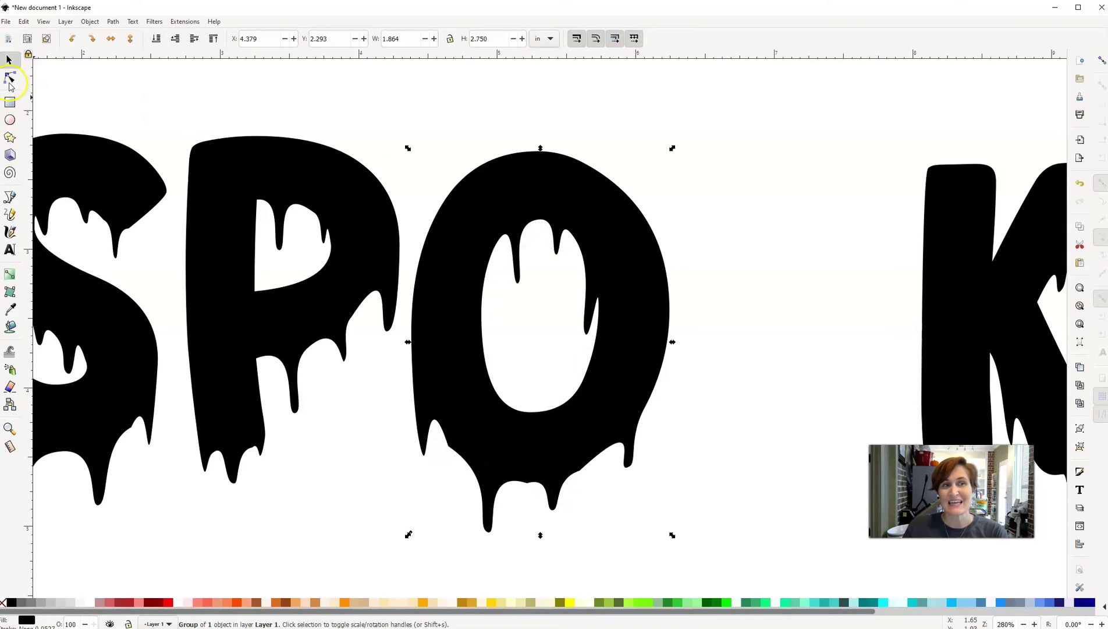
{"action": "left_click", "coordinate": [10, 79]}
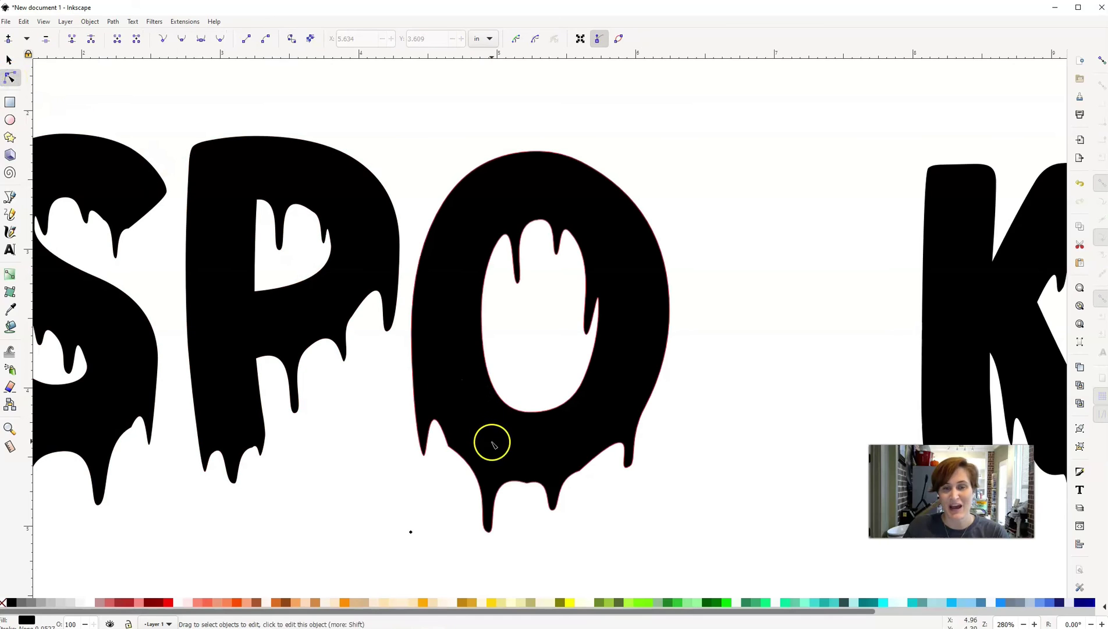
{"action": "left_click", "coordinate": [449, 446]}
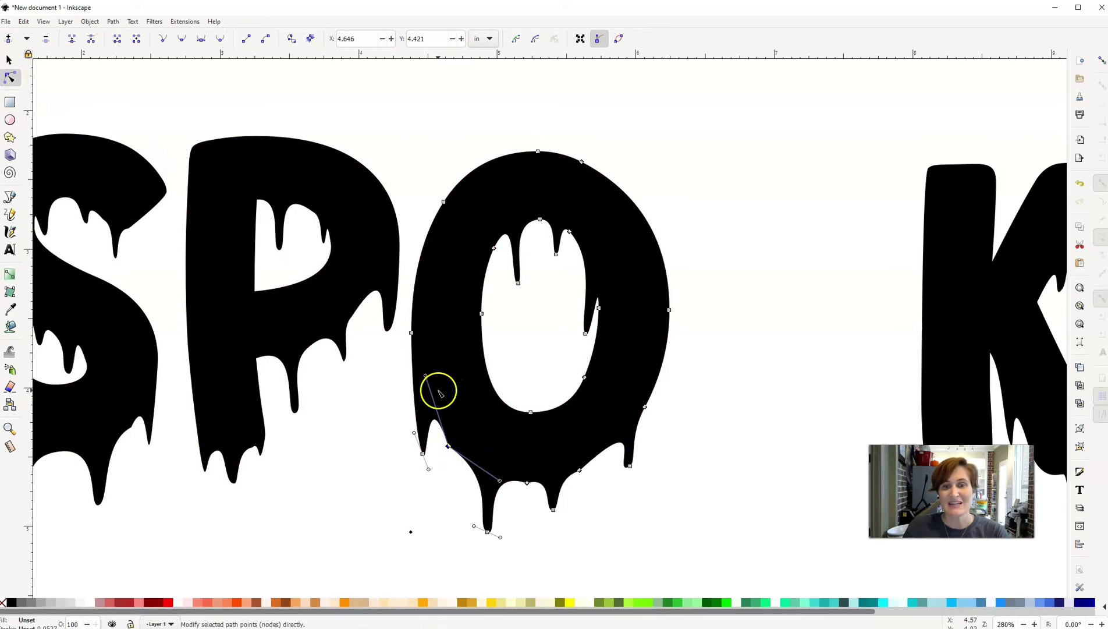
{"action": "left_click_drag", "start_coordinate": [426, 378], "coordinate": [421, 368]}
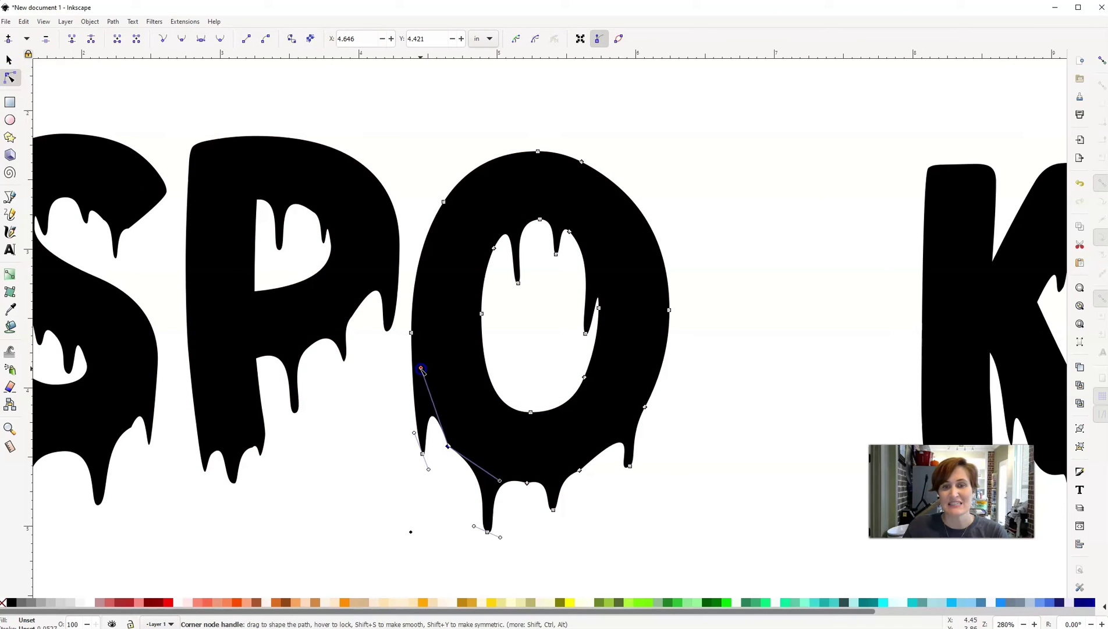
Make the O's bottom-middle and lower-left nodes smooth
{"action": "left_click", "coordinate": [526, 482]}
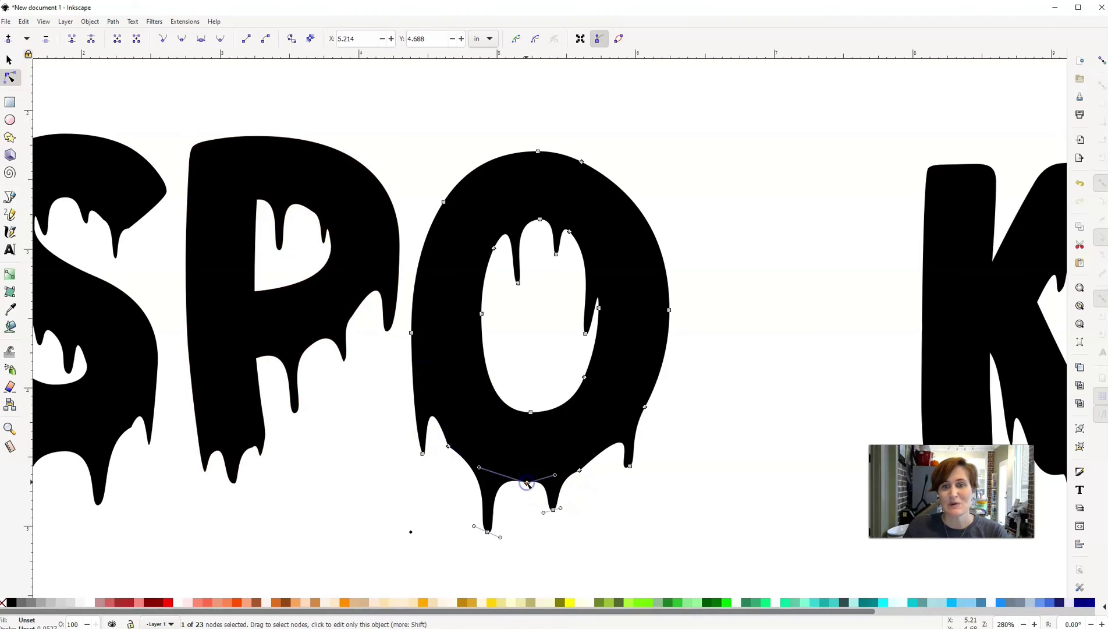
{"action": "left_click", "coordinate": [182, 40]}
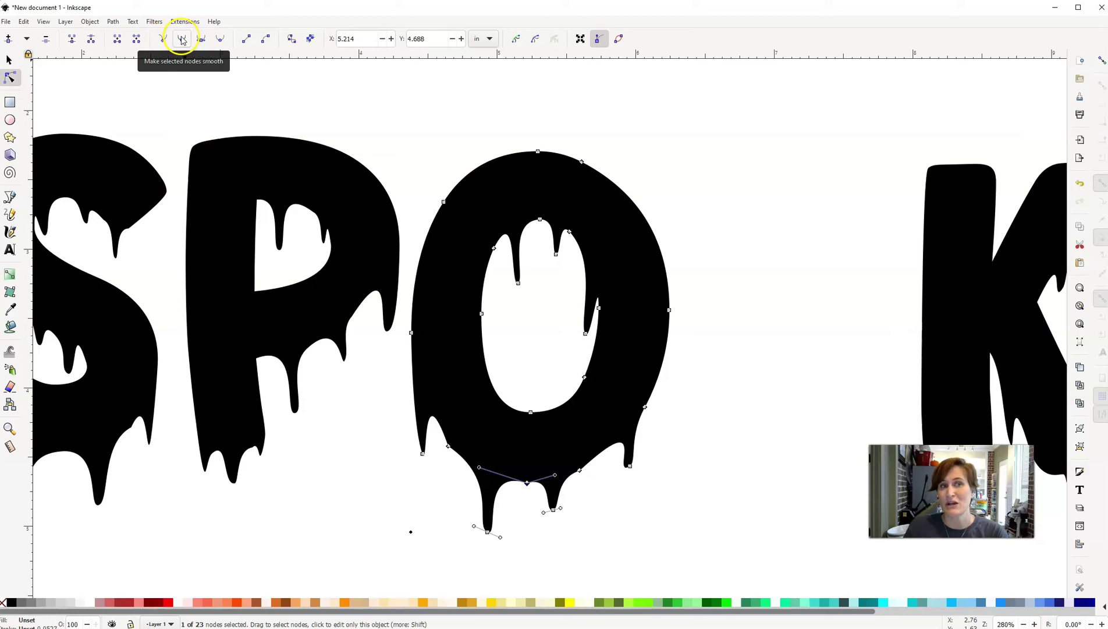
{"action": "left_click", "coordinate": [182, 40]}
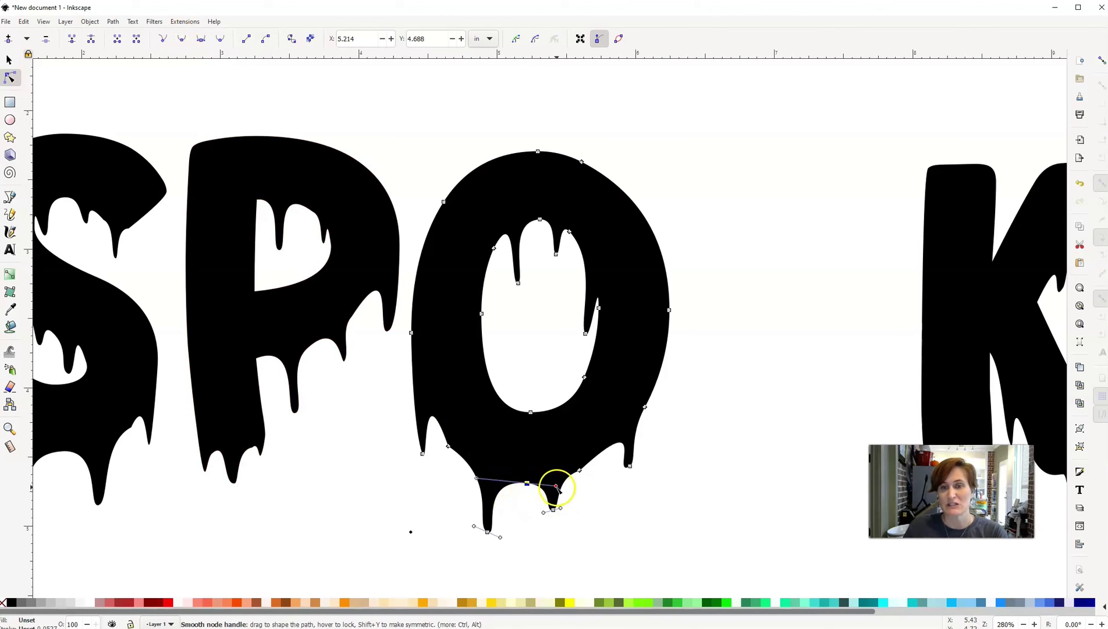
{"action": "left_click", "coordinate": [624, 494]}
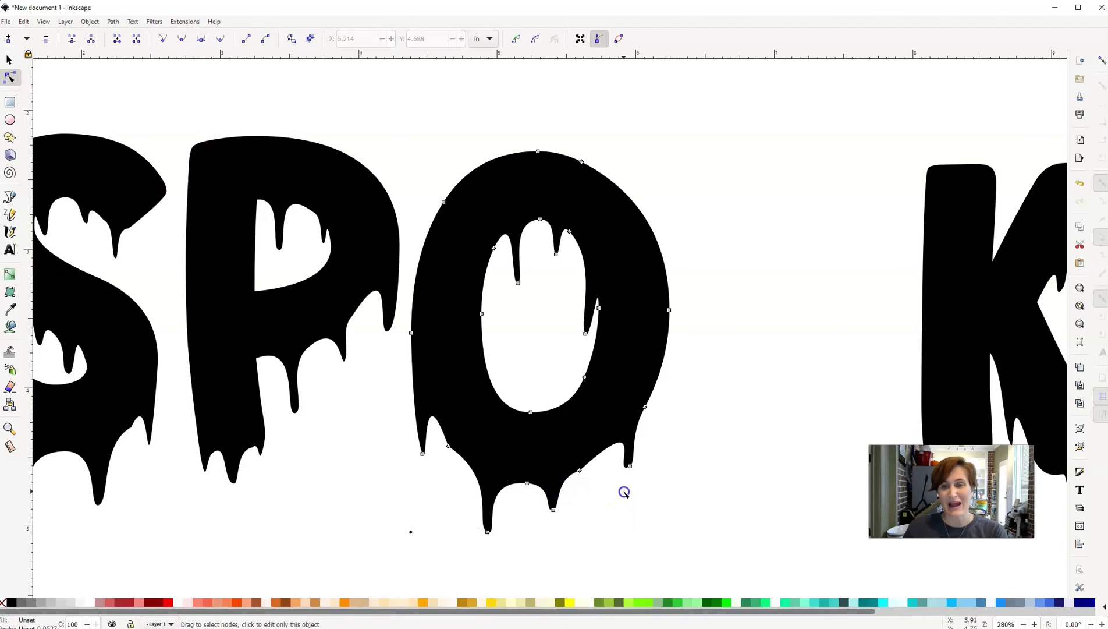
{"action": "left_click", "coordinate": [447, 446]}
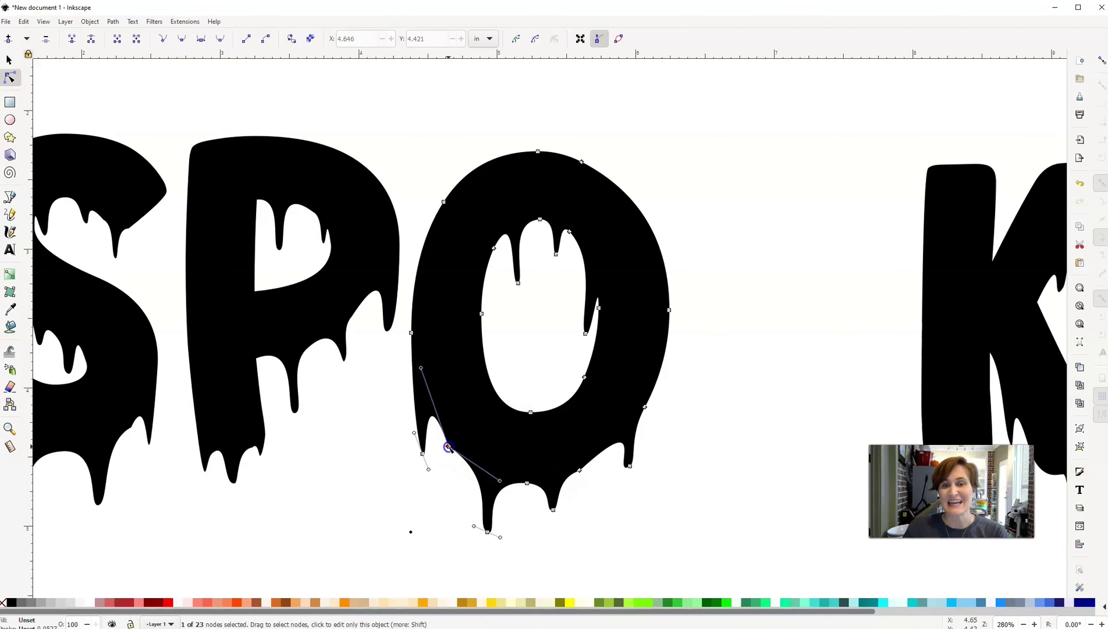
{"action": "left_click", "coordinate": [182, 39]}
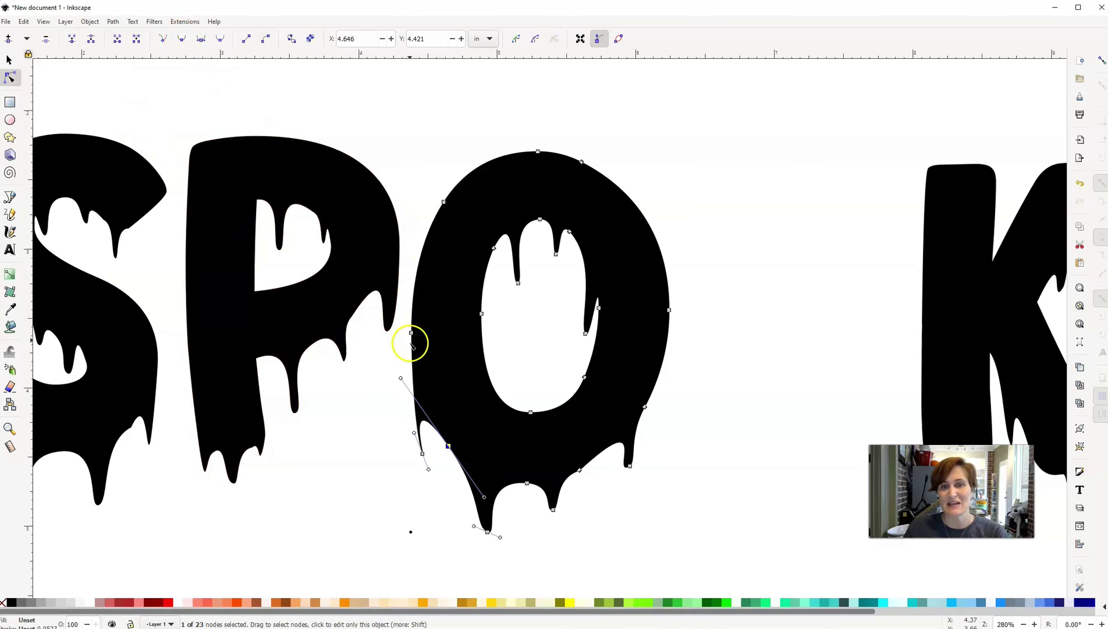
Drag the lower-left handles to taper the bottom drip into a long pointed tip
{"action": "left_click_drag", "start_coordinate": [401, 377], "coordinate": [419, 362]}
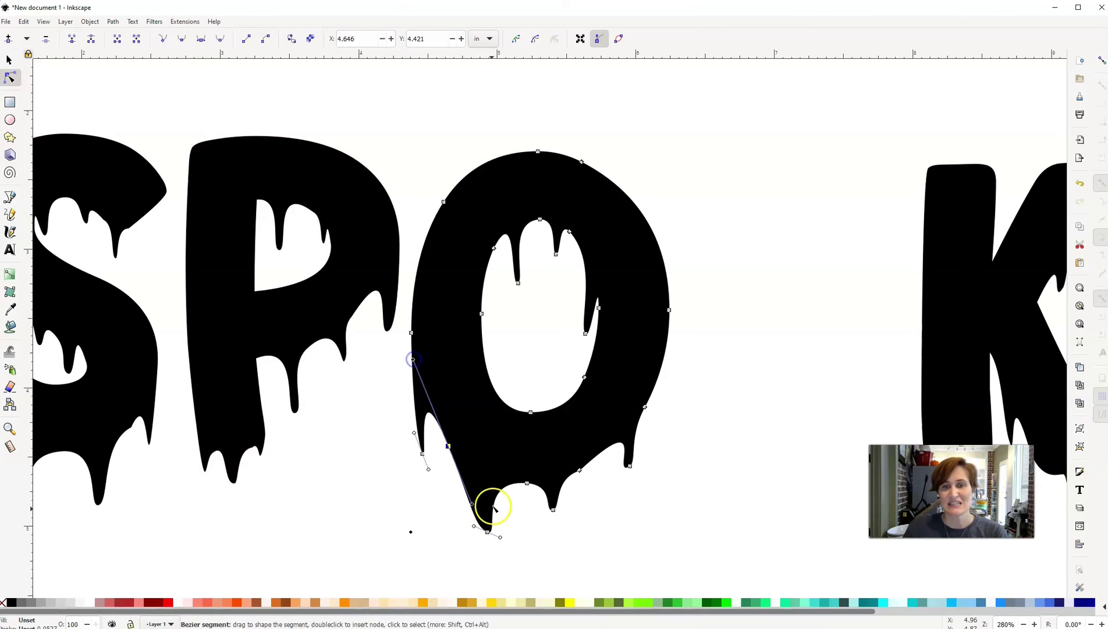
{"action": "left_click_drag", "start_coordinate": [469, 504], "coordinate": [458, 466]}
{"action": "left_click_drag", "start_coordinate": [487, 531], "coordinate": [478, 532]}
{"action": "left_click", "coordinate": [474, 530]}
{"action": "left_click_drag", "start_coordinate": [464, 524], "coordinate": [462, 492]}
Reselect the O and drag the long drip's tip handles to round its end
{"action": "left_click", "coordinate": [8, 61]}
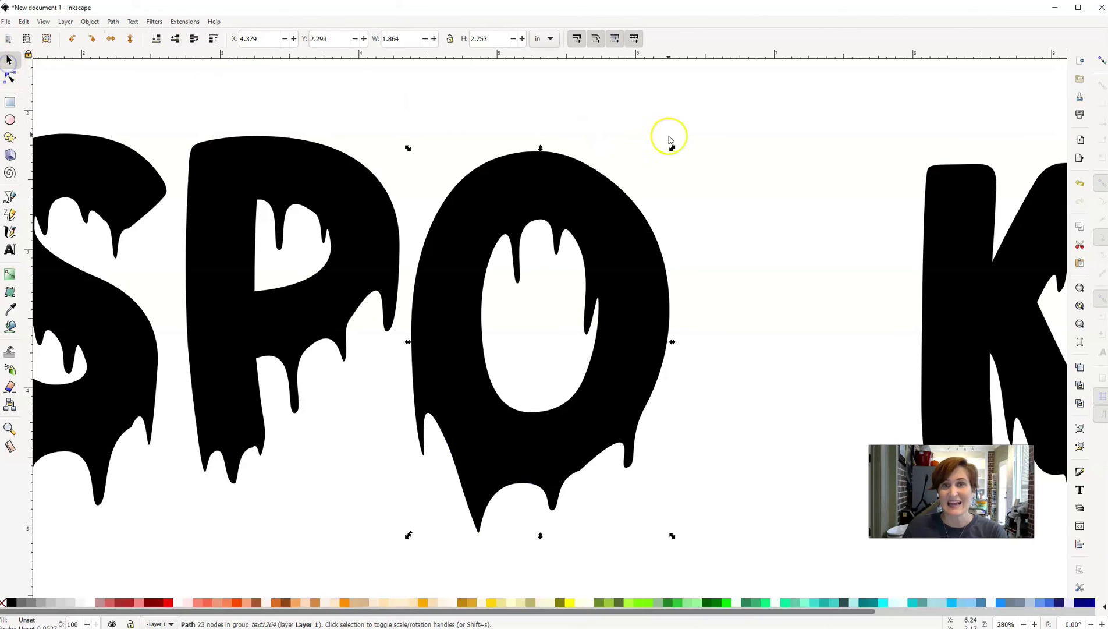
{"action": "left_click", "coordinate": [720, 154]}
{"action": "left_click", "coordinate": [507, 447]}
{"action": "left_click", "coordinate": [471, 519]}
{"action": "left_click", "coordinate": [11, 79]}
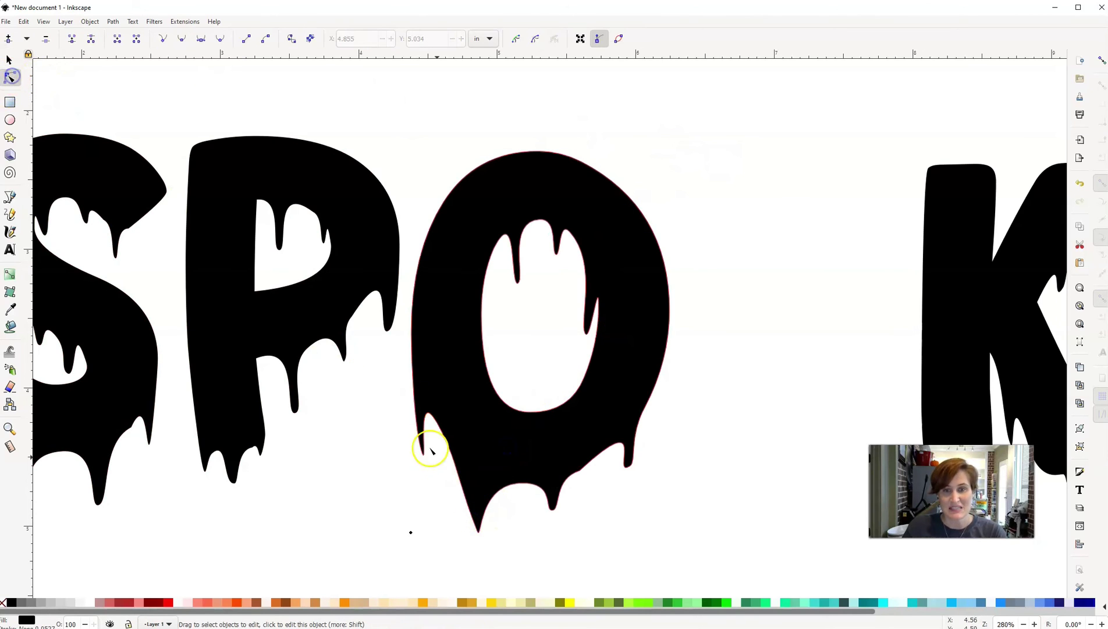
{"action": "left_click", "coordinate": [474, 531]}
{"action": "left_click_drag", "start_coordinate": [475, 530], "coordinate": [497, 537]}
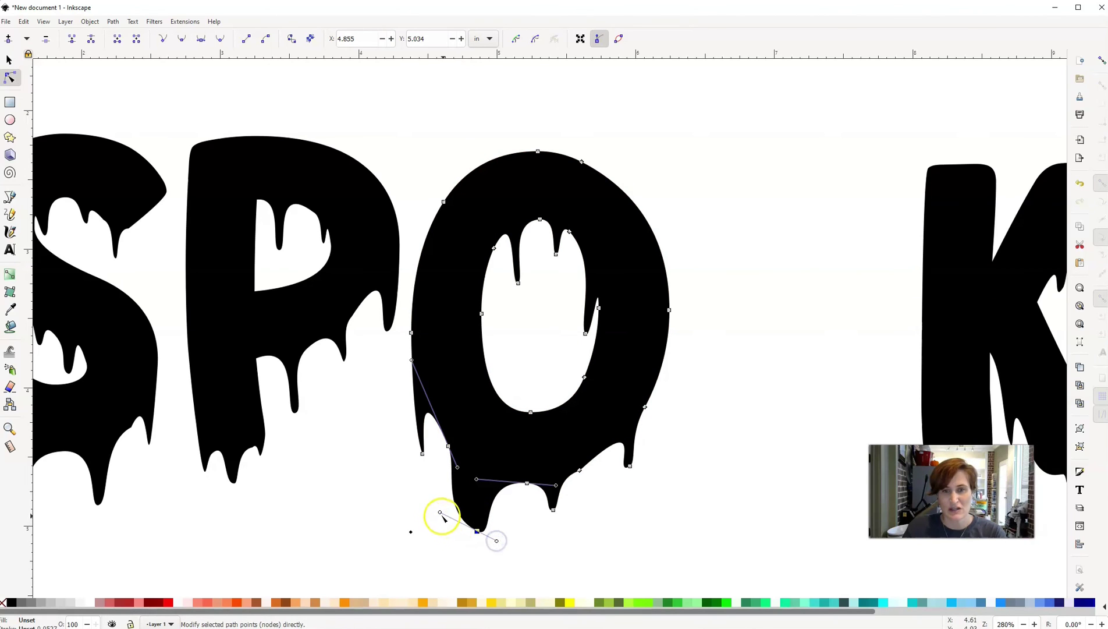
{"action": "left_click_drag", "start_coordinate": [439, 513], "coordinate": [457, 525]}
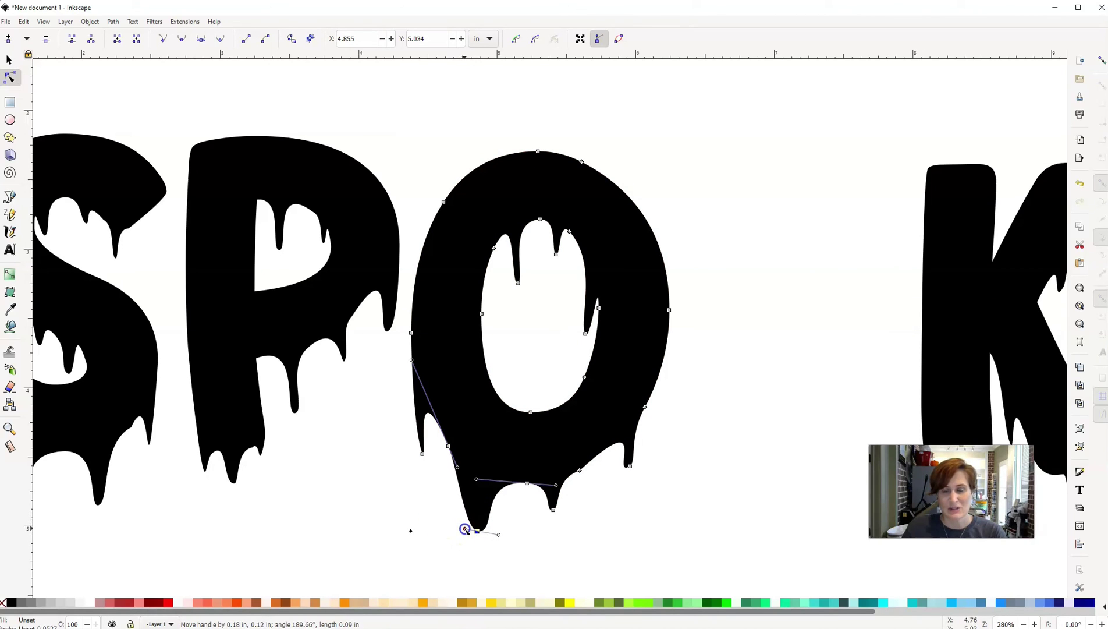
{"action": "left_click_drag", "start_coordinate": [466, 529], "coordinate": [465, 525]}
{"action": "key", "text": "s"}
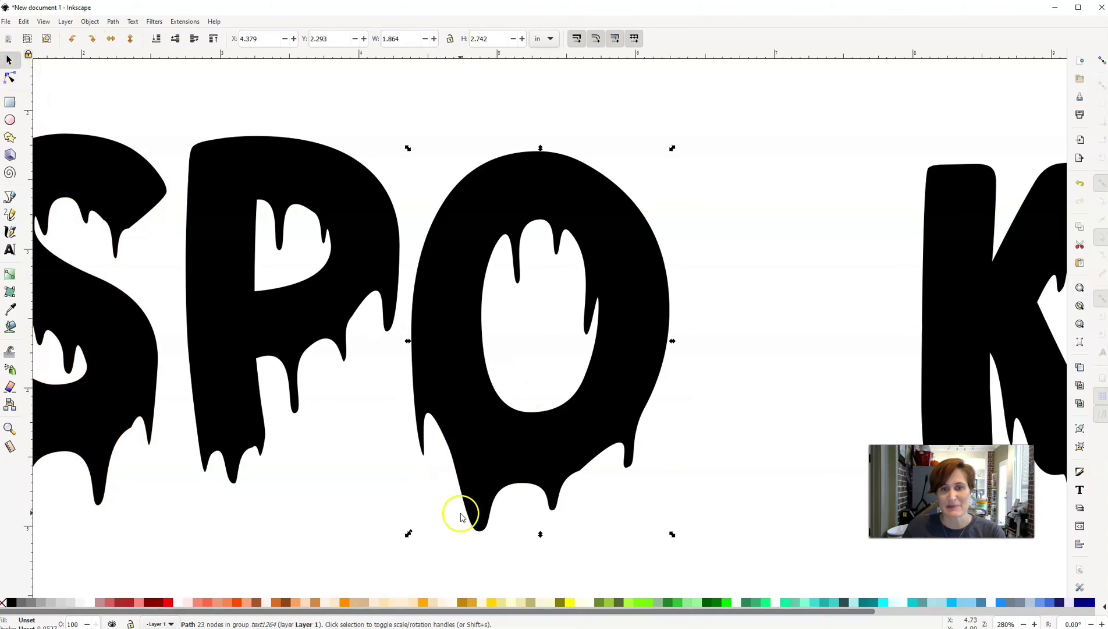
Duplicate the drippy O and place the copy as the second O
{"action": "left_click", "coordinate": [703, 282]}
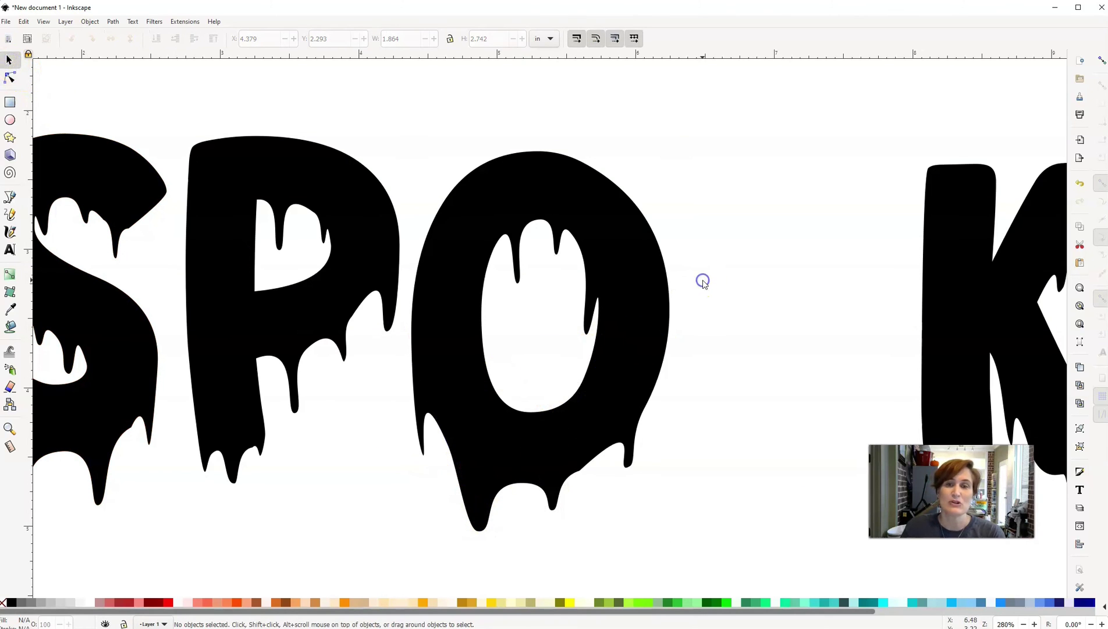
{"action": "left_click", "coordinate": [616, 365]}
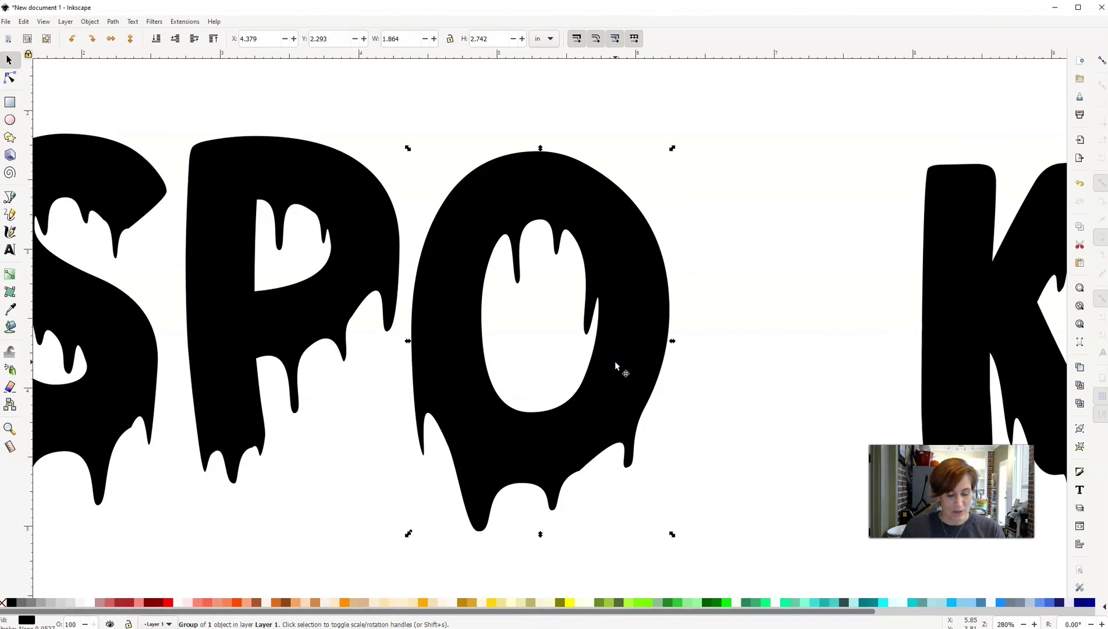
{"action": "key", "text": "ctrl+v"}
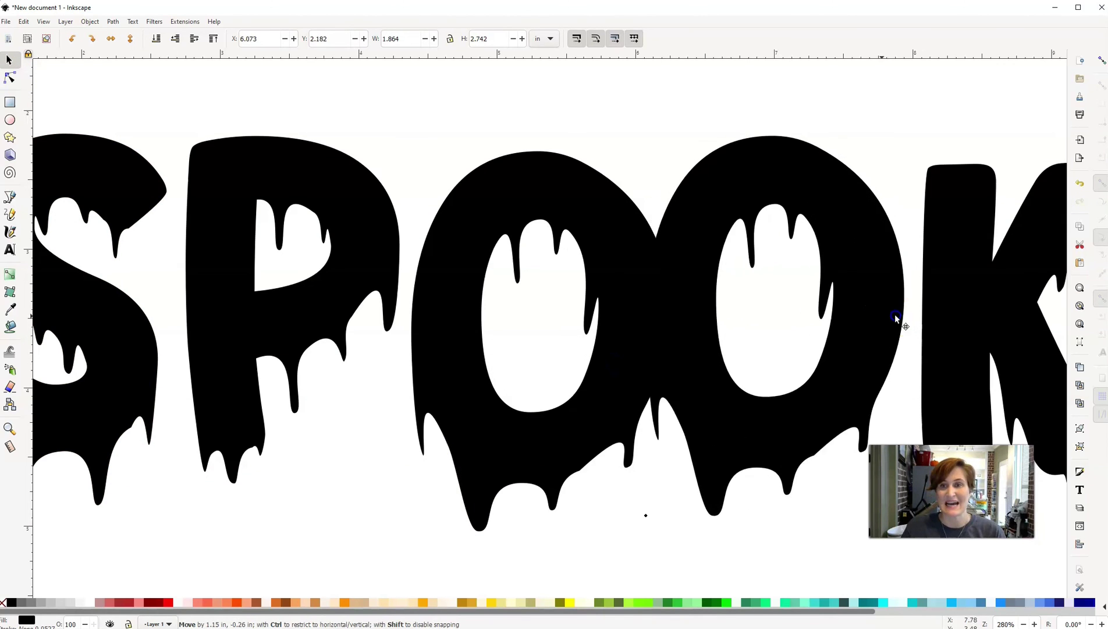
{"action": "left_click_drag", "start_coordinate": [904, 317], "coordinate": [905, 333]}
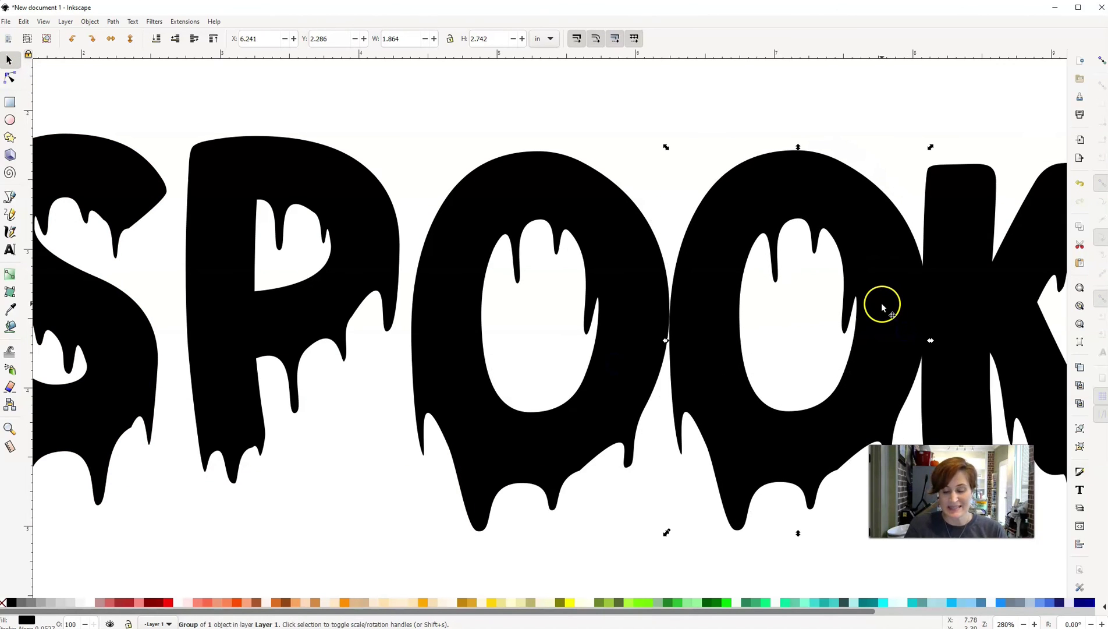
Shift the K slightly right and fit the second O in beside it
{"action": "key", "text": "minus"}
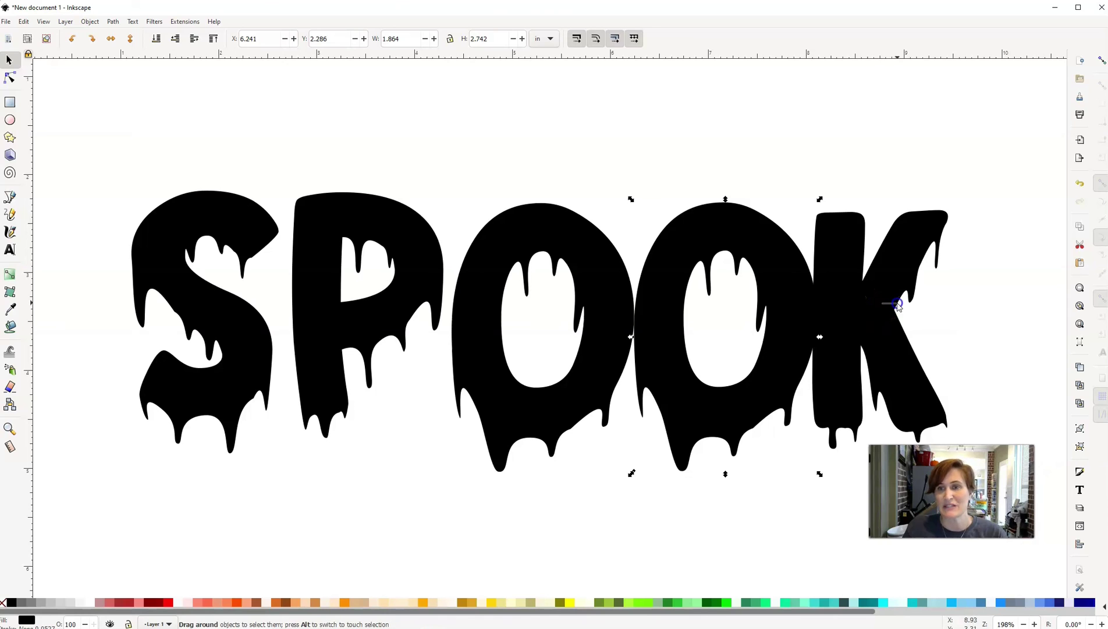
{"action": "key", "text": "Escape"}
{"action": "left_click_drag", "start_coordinate": [871, 314], "coordinate": [897, 315]}
{"action": "left_click_drag", "start_coordinate": [810, 320], "coordinate": [809, 313]}
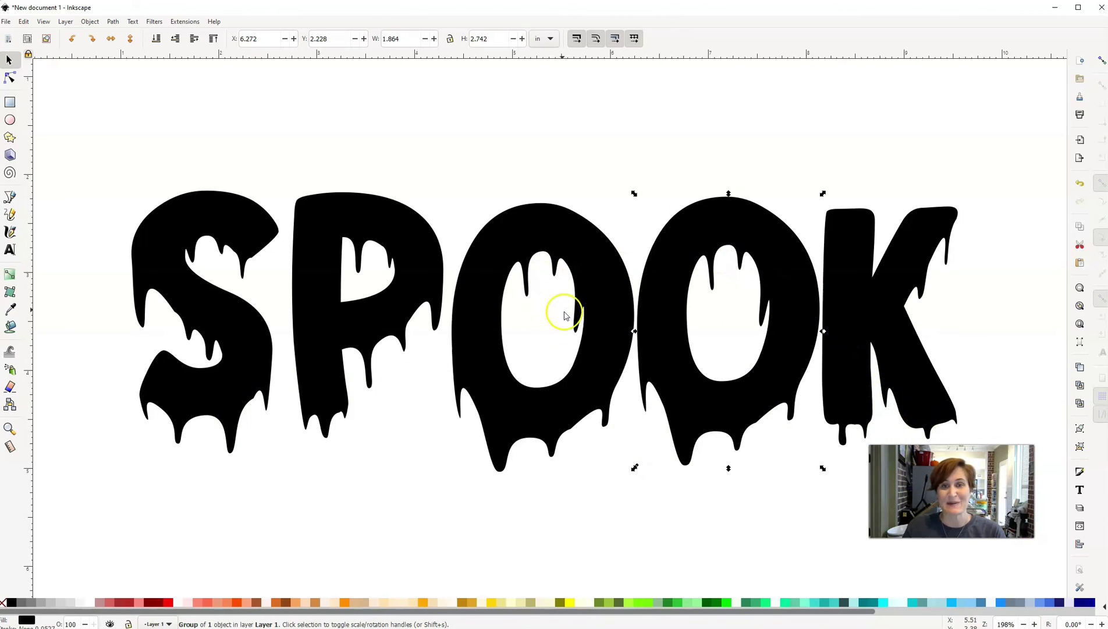
Raise the first O a few pixels to align it with S, P and K
{"action": "left_click_drag", "start_coordinate": [569, 394], "coordinate": [570, 392]}
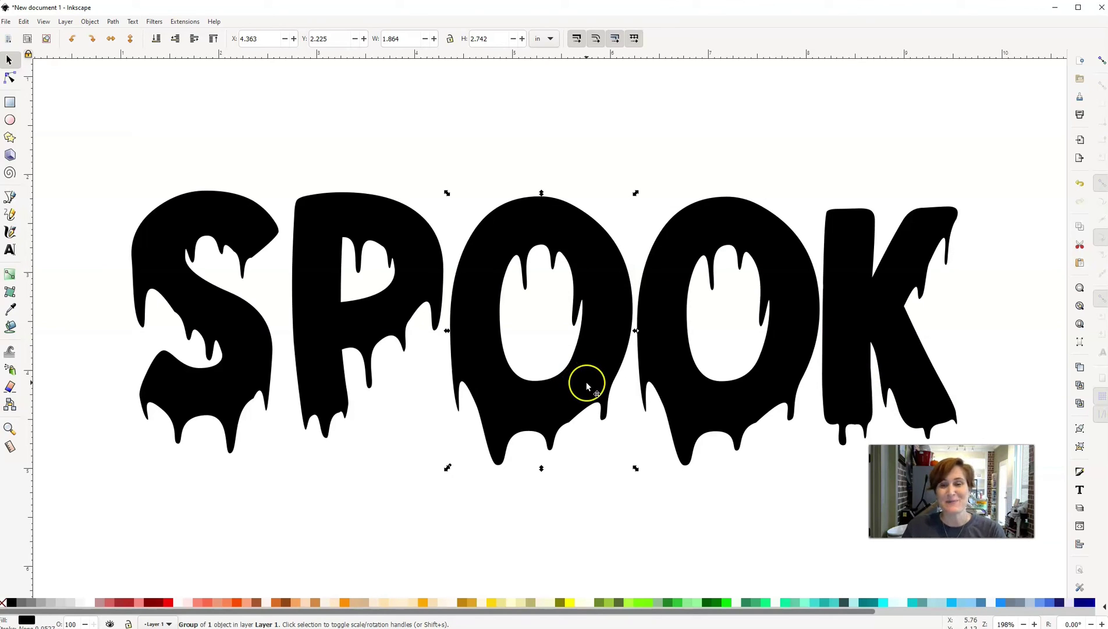
{"action": "left_click", "coordinate": [587, 384]}
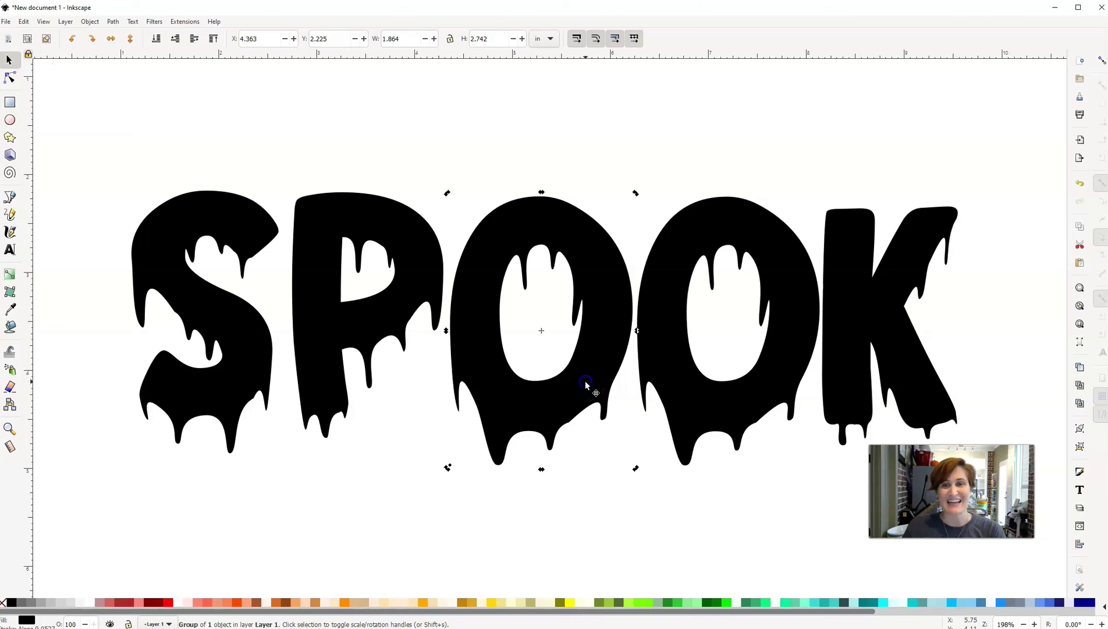